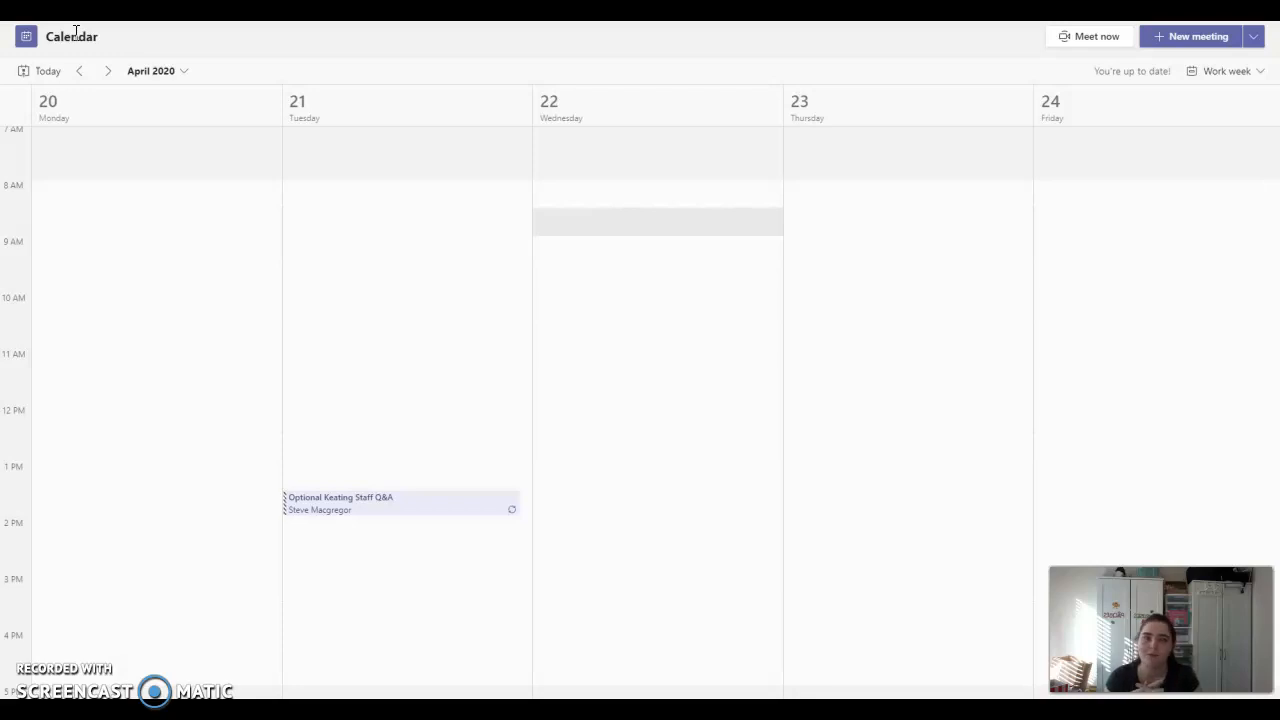
- Create a new meeting for Apr 21, 2020, 11:00–11:30 AM
click(1202, 45)
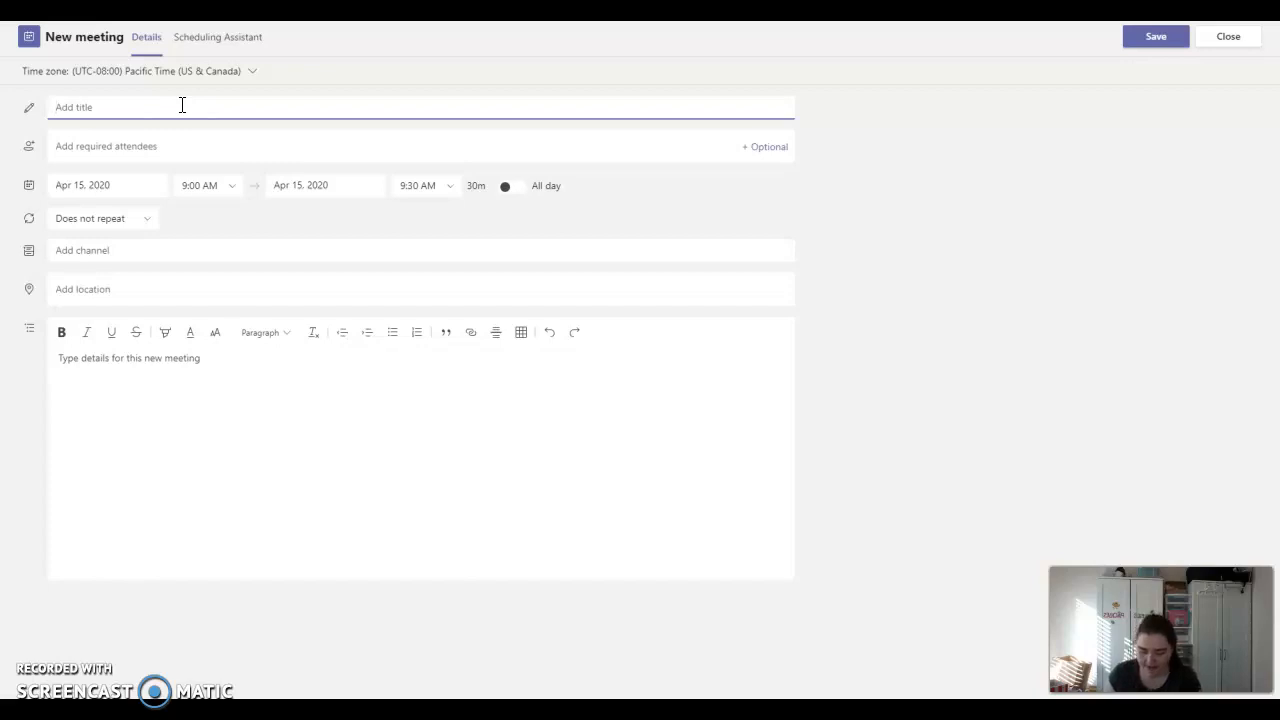
click(236, 190)
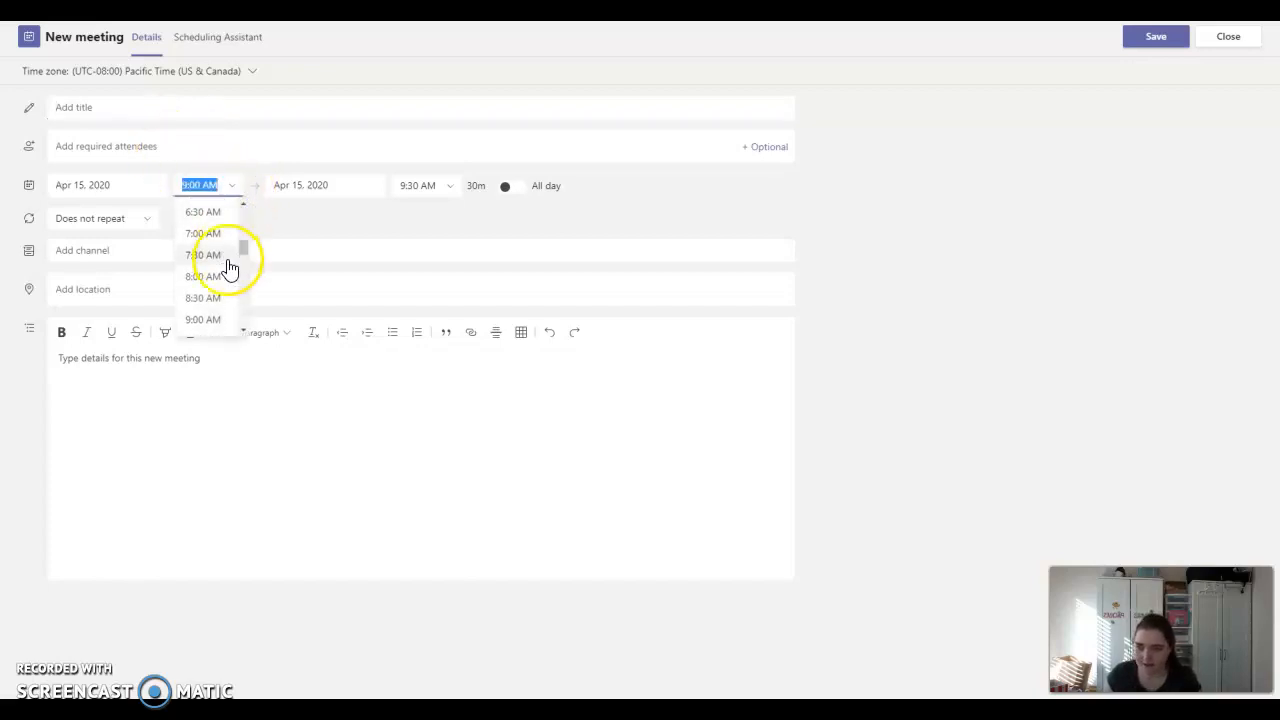
click(218, 274)
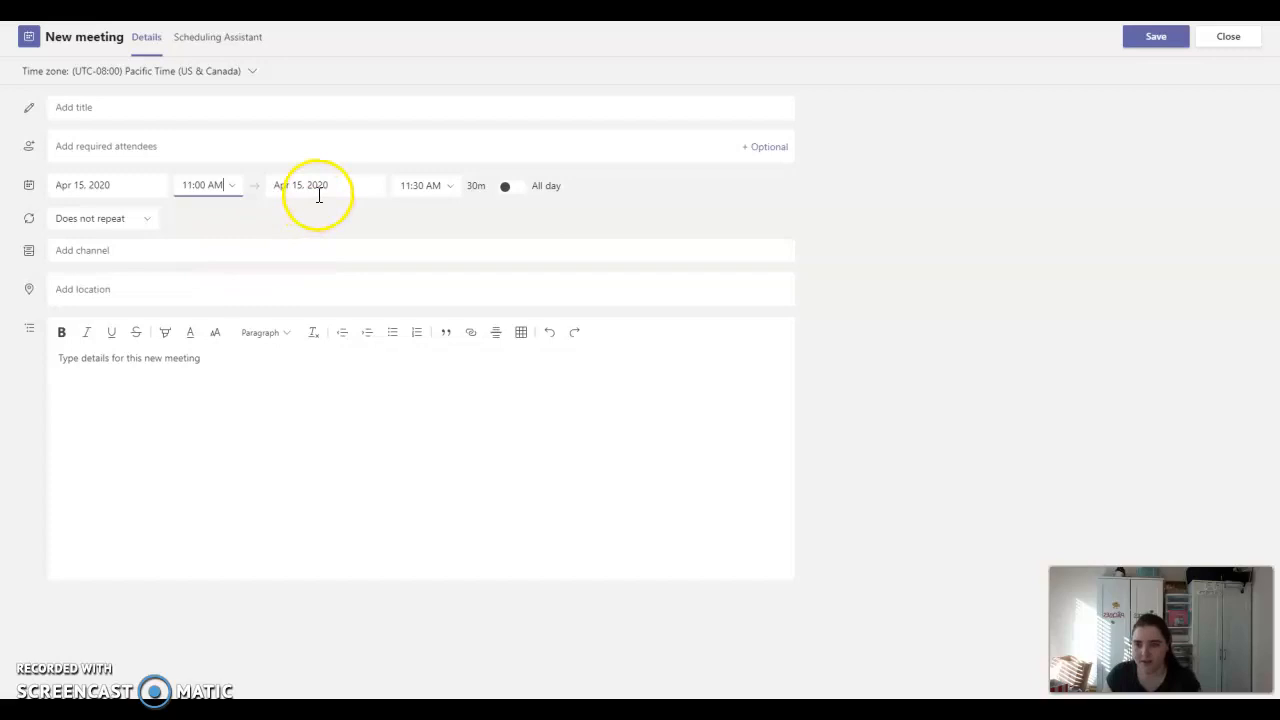
click(70, 185)
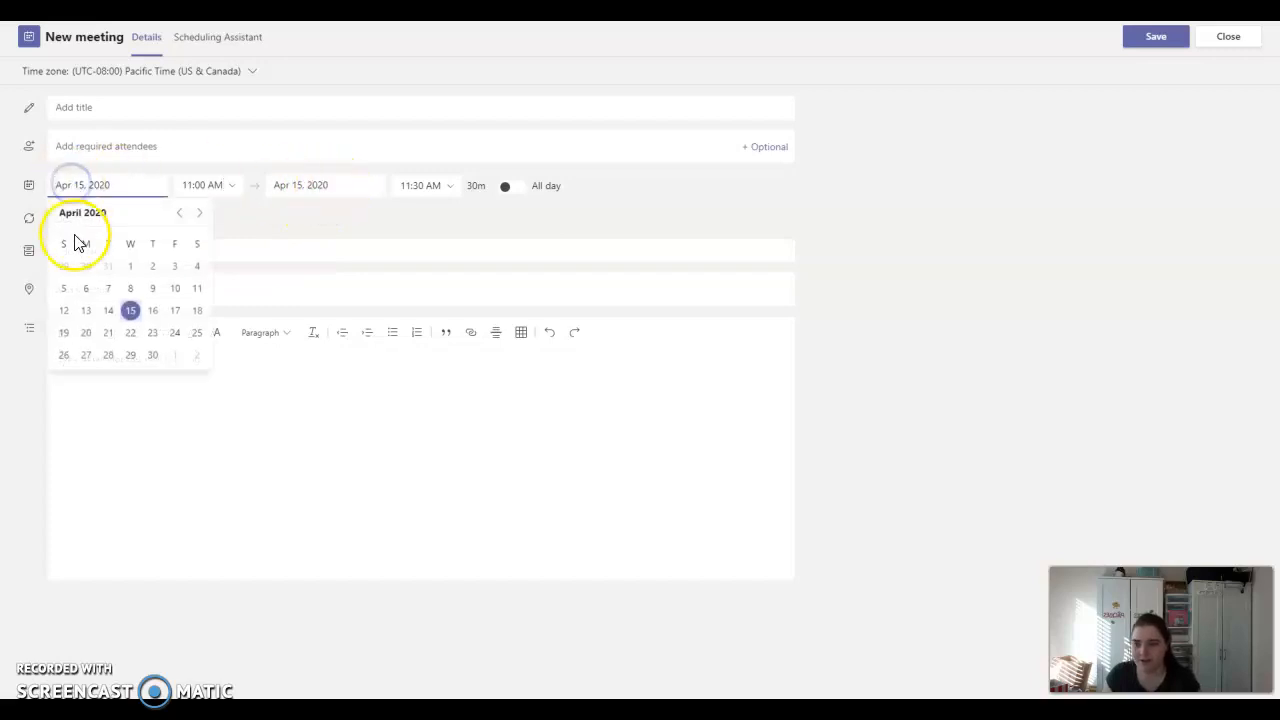
click(108, 332)
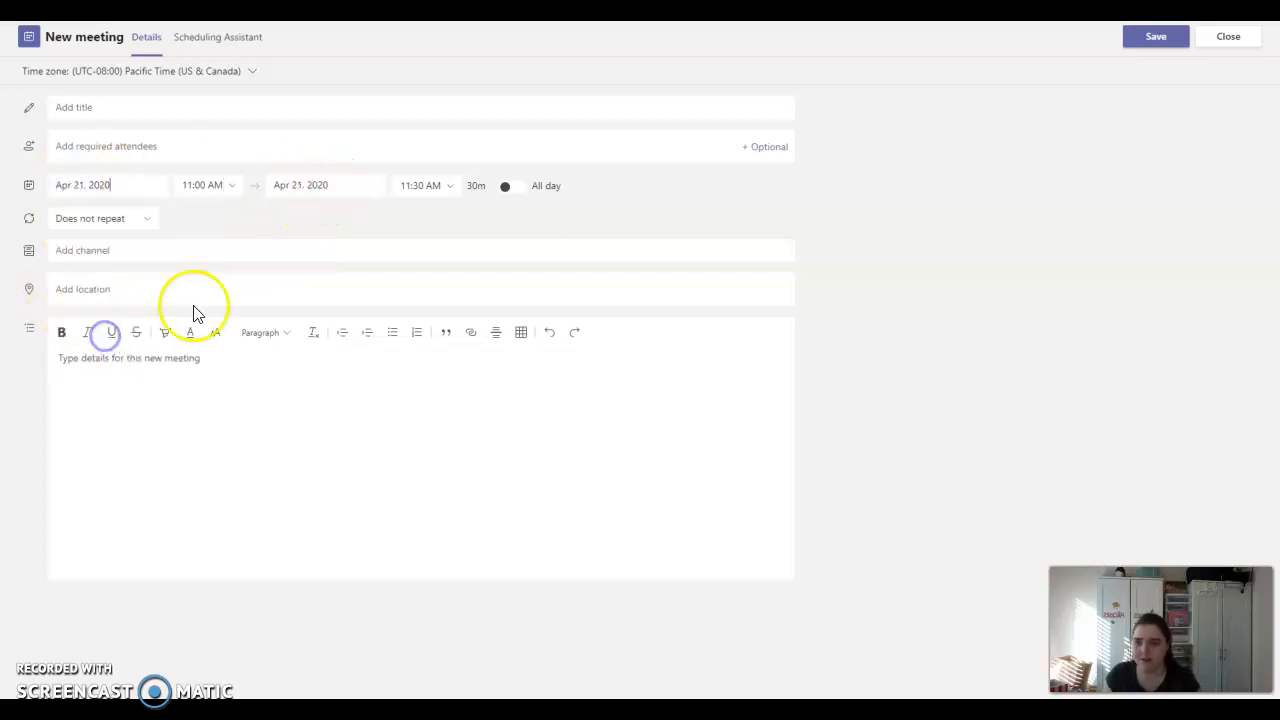
click(184, 142)
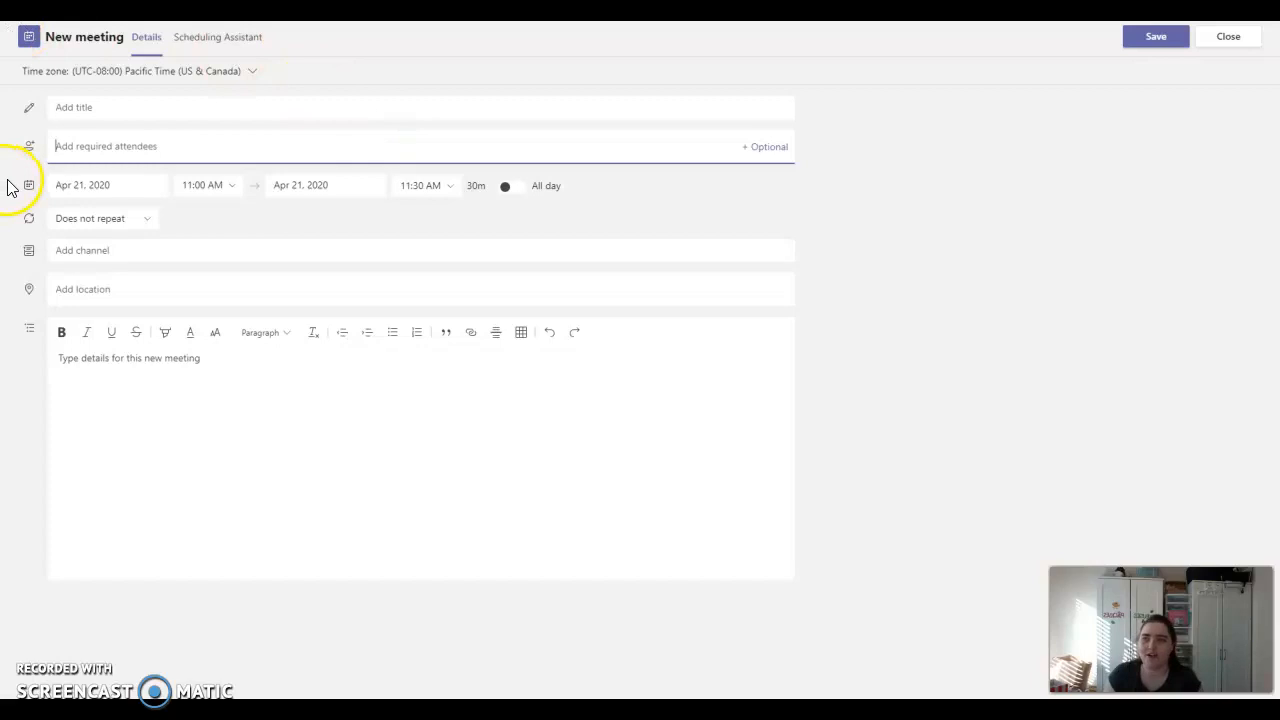
- Title the meeting 'Monday Meeting' and add an optional attendees line
click(92, 110)
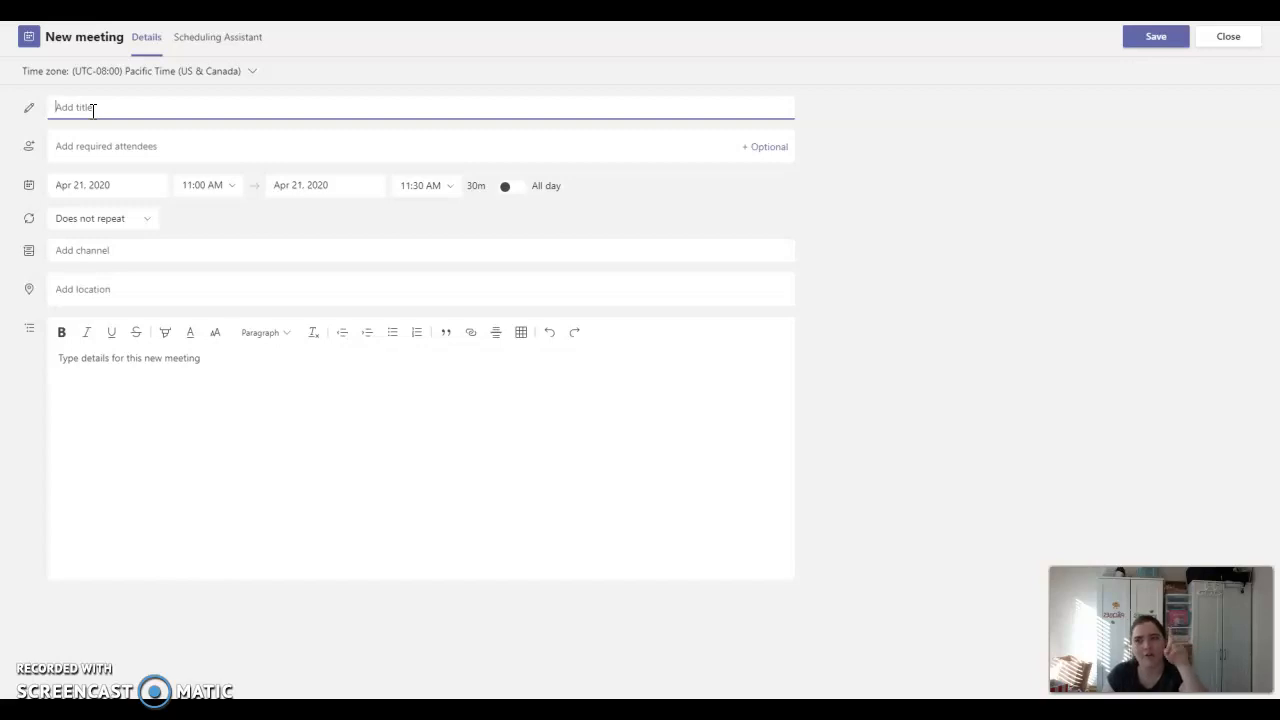
text(Monday)
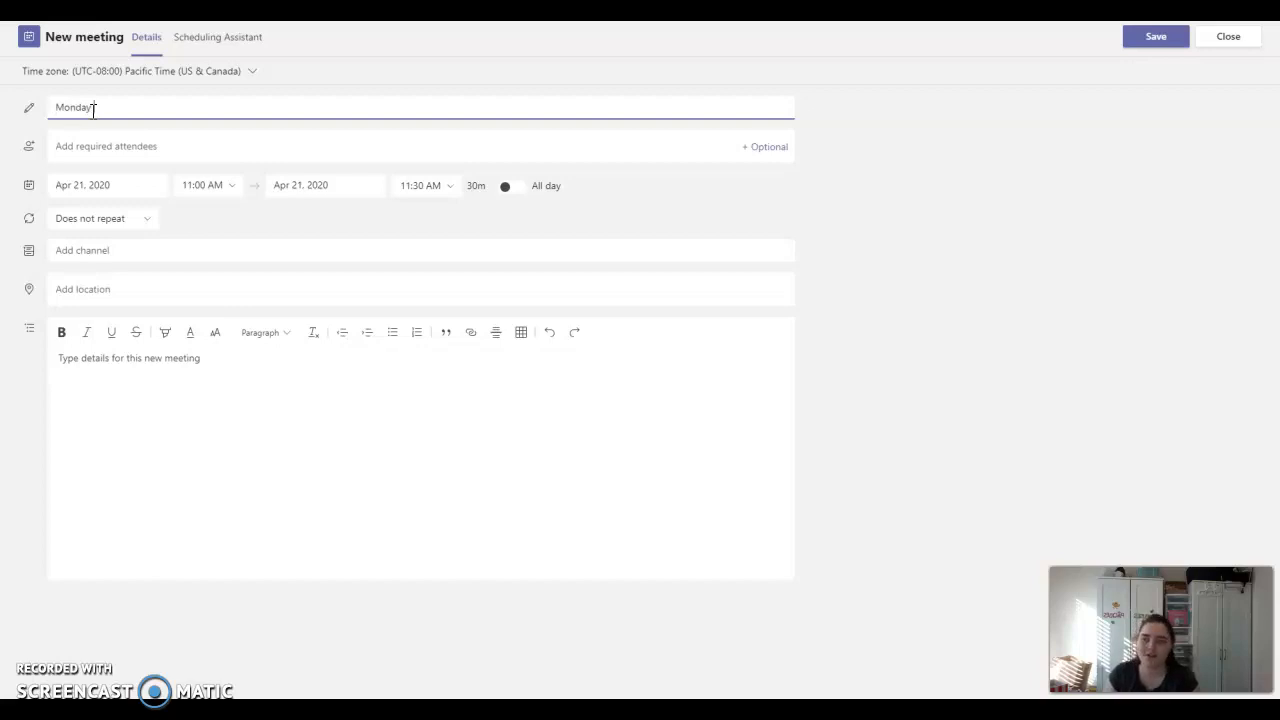
text( Meeting)
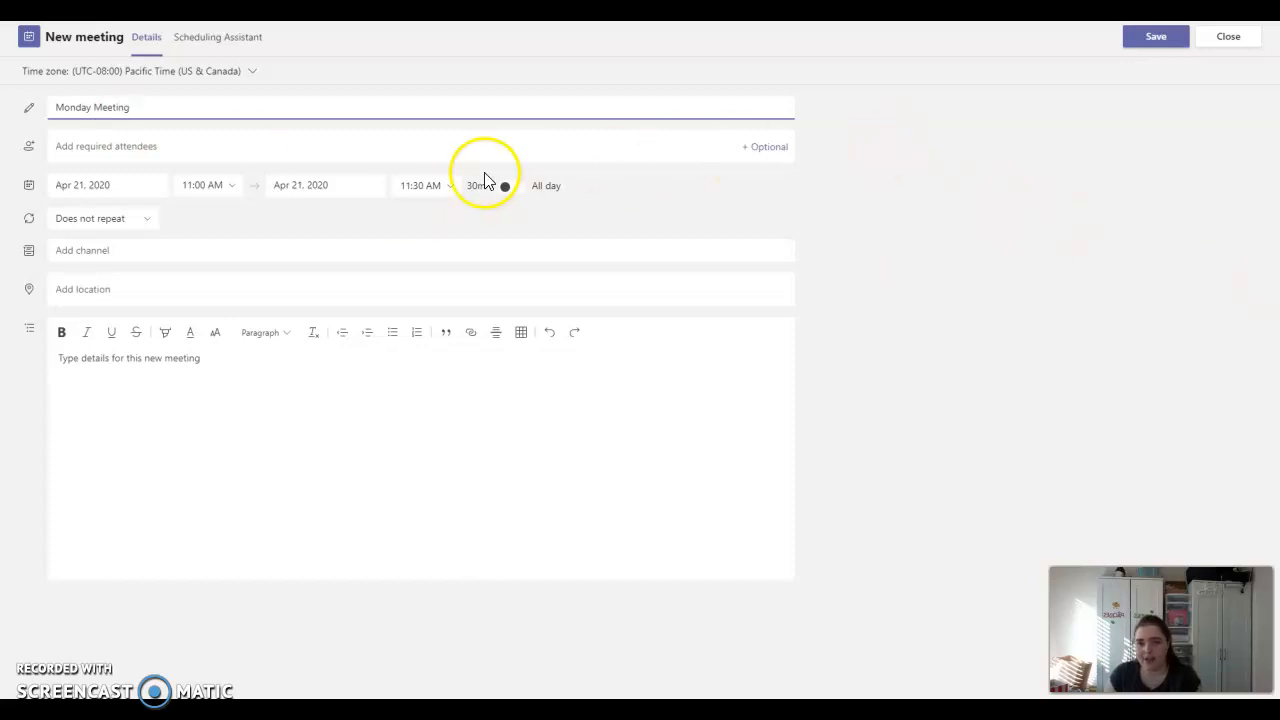
click(790, 148)
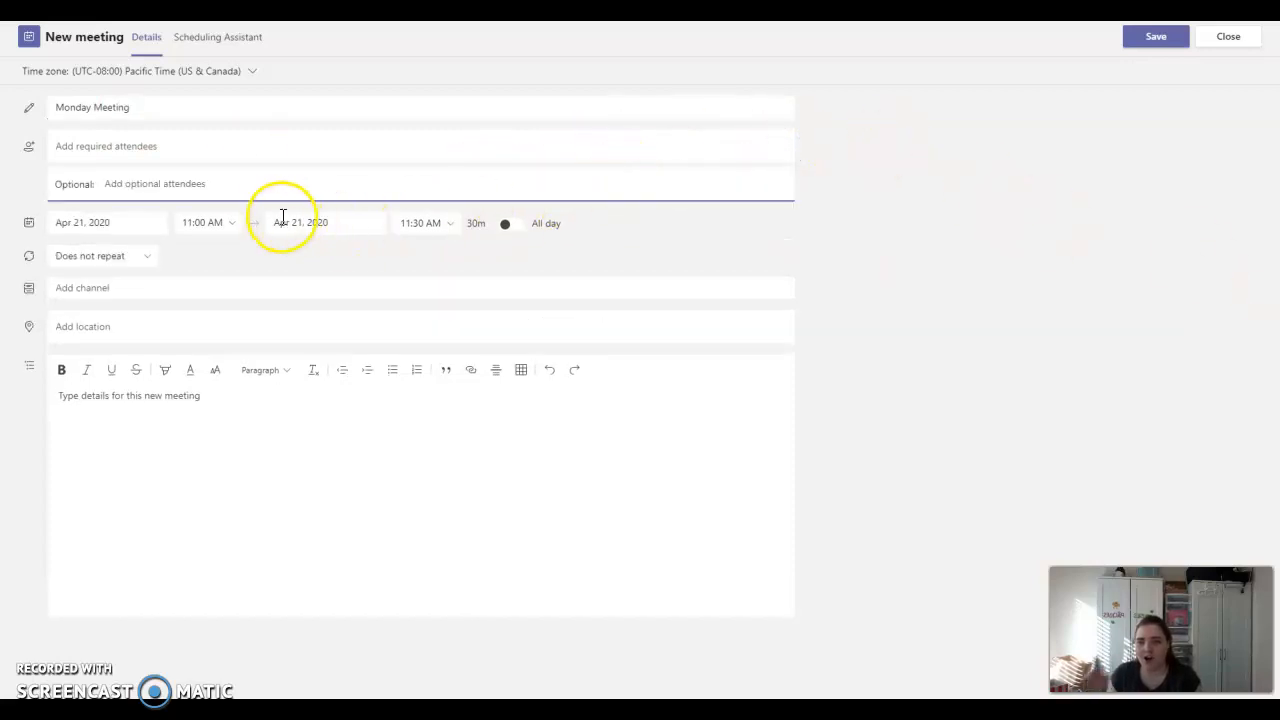
click(267, 186)
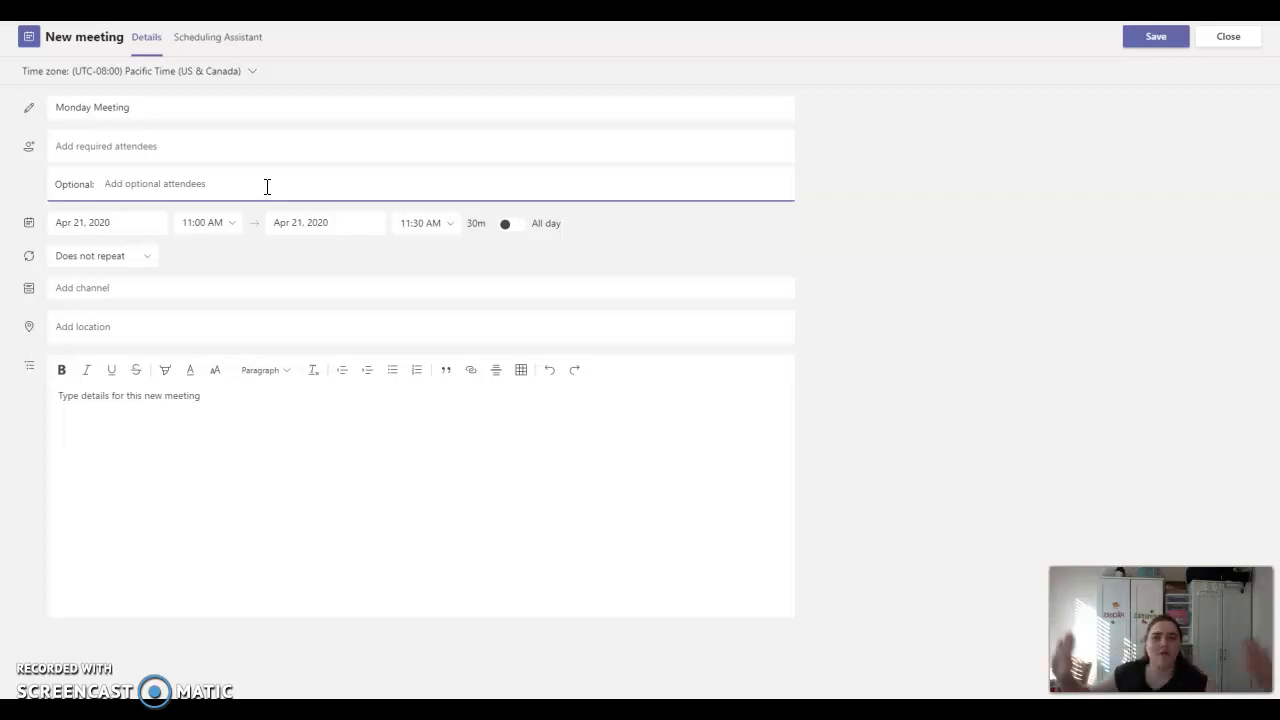
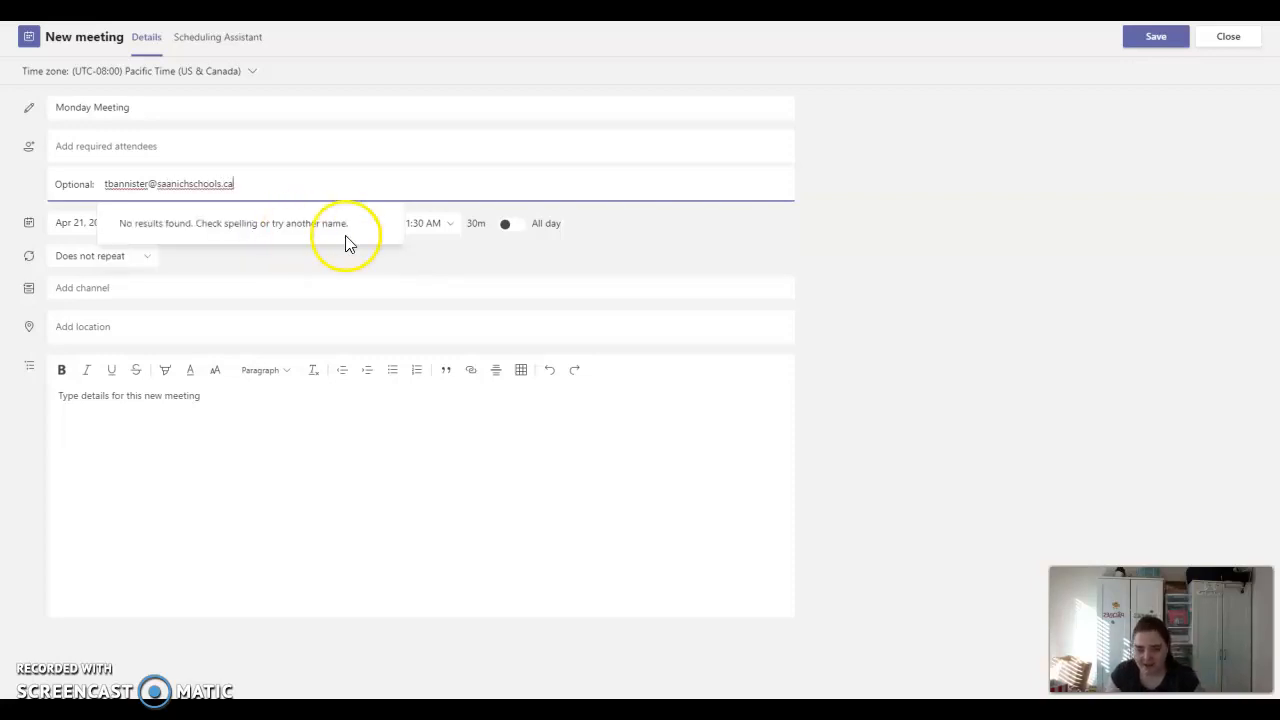
- Enter a colleague's school e-mail address as an optional attendee and resolve it
click(655, 243)
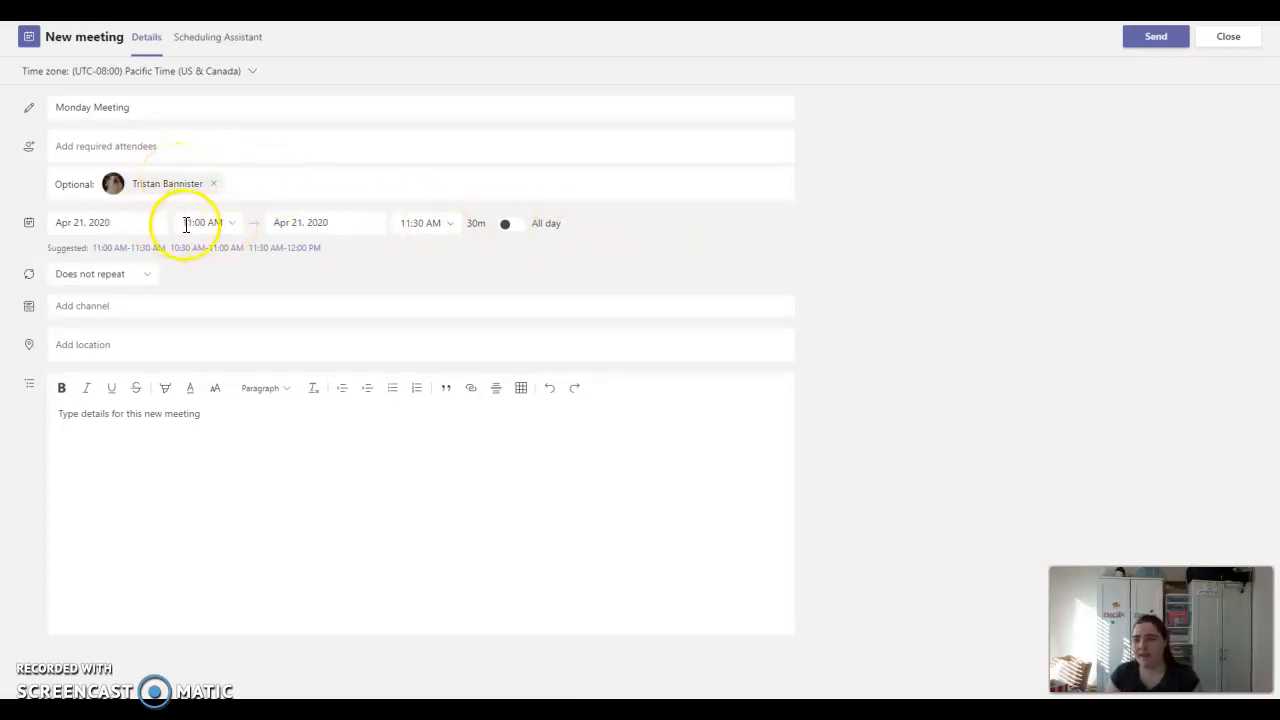
- Toggle All day on, browse the date calendar back to April, then turn All day off
click(230, 224)
click(128, 225)
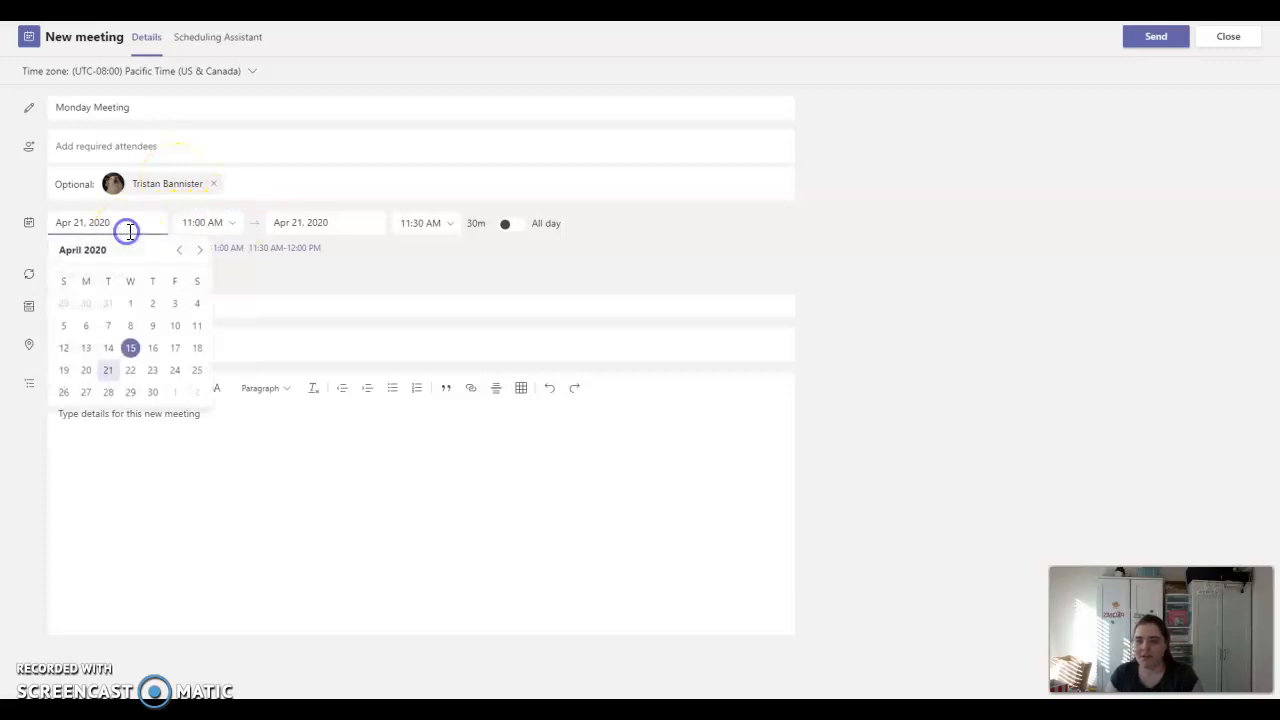
click(507, 226)
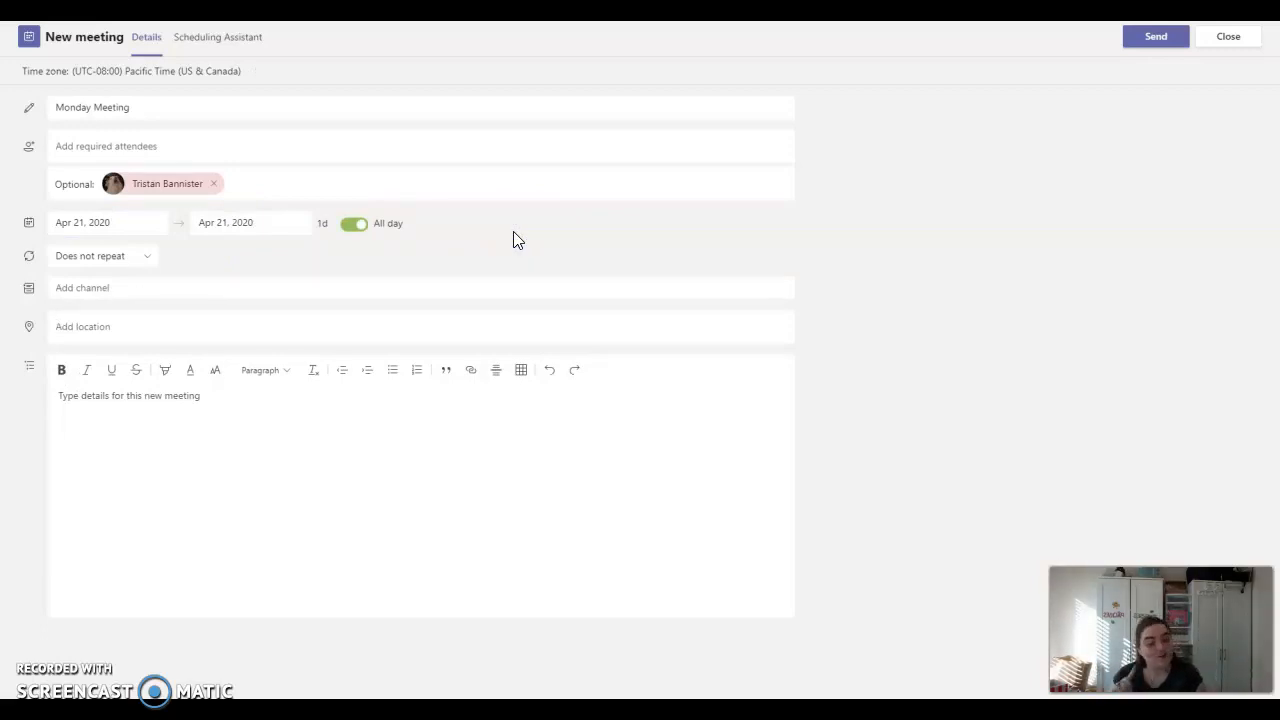
click(138, 221)
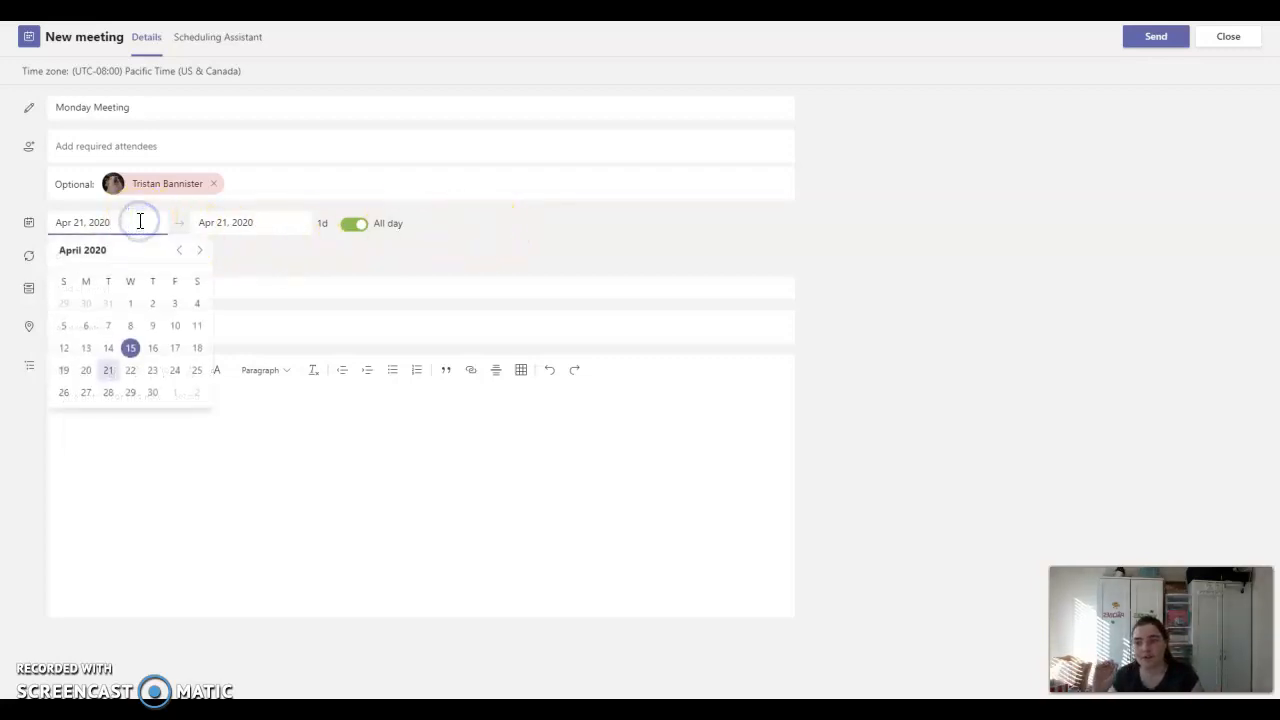
click(200, 252)
click(200, 253)
click(179, 252)
click(179, 253)
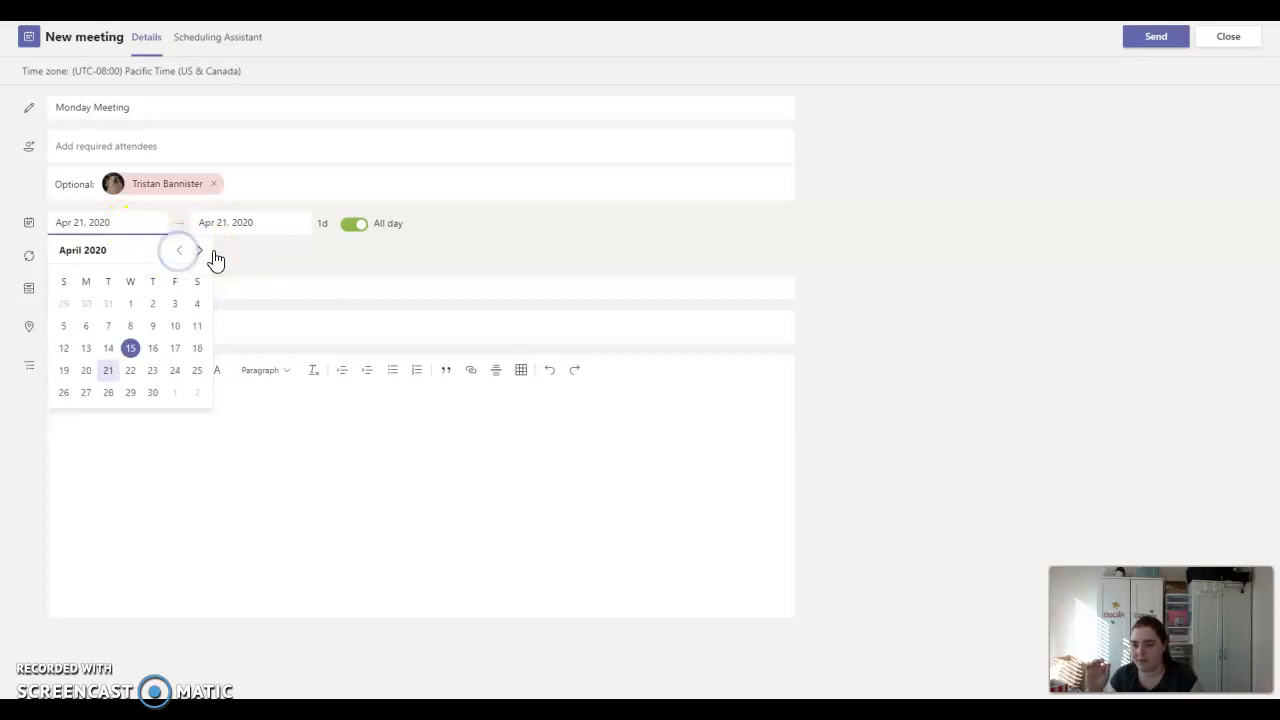
click(314, 254)
click(354, 224)
- Set the meeting to run from 9:30 AM to 3:30 PM
click(224, 221)
click(211, 298)
click(432, 222)
scroll(458, 314, down, 3)
scroll(460, 314, down, 2)
click(452, 298)
click(603, 262)
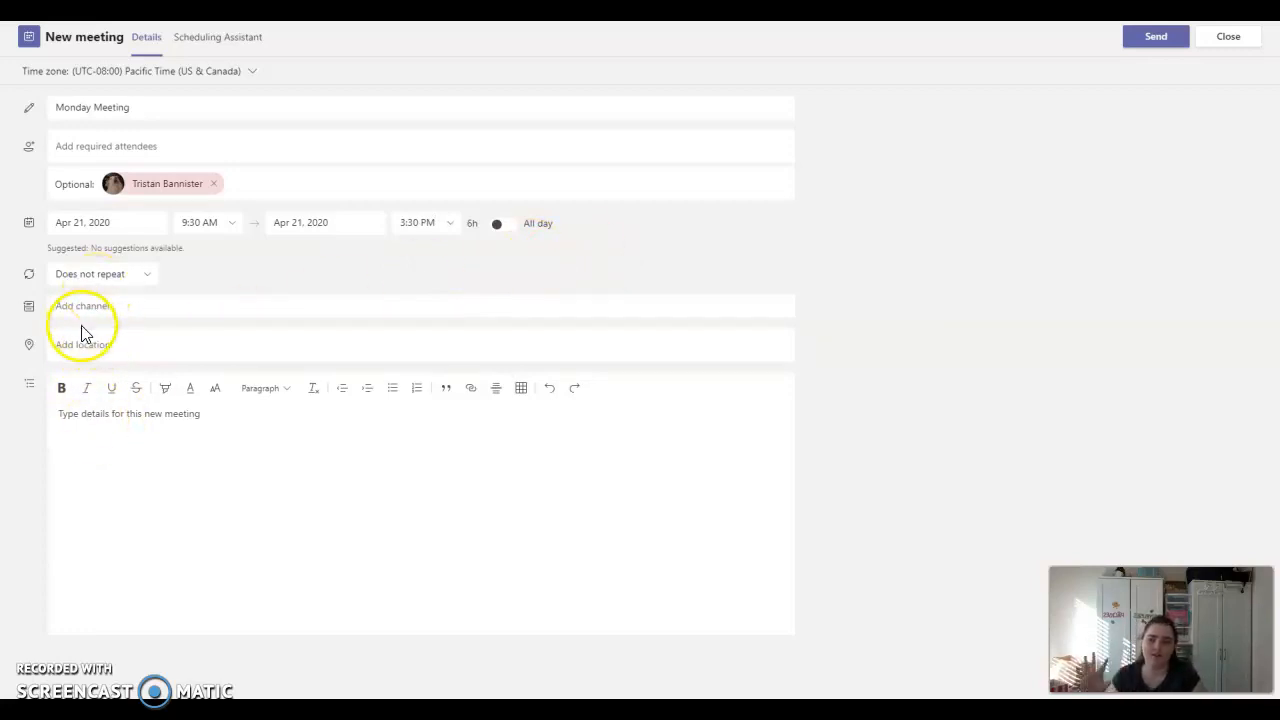
- Write 'Cat' in the details box and send the Apr 21, 9:30 AM–3:30 PM invitation
click(151, 466)
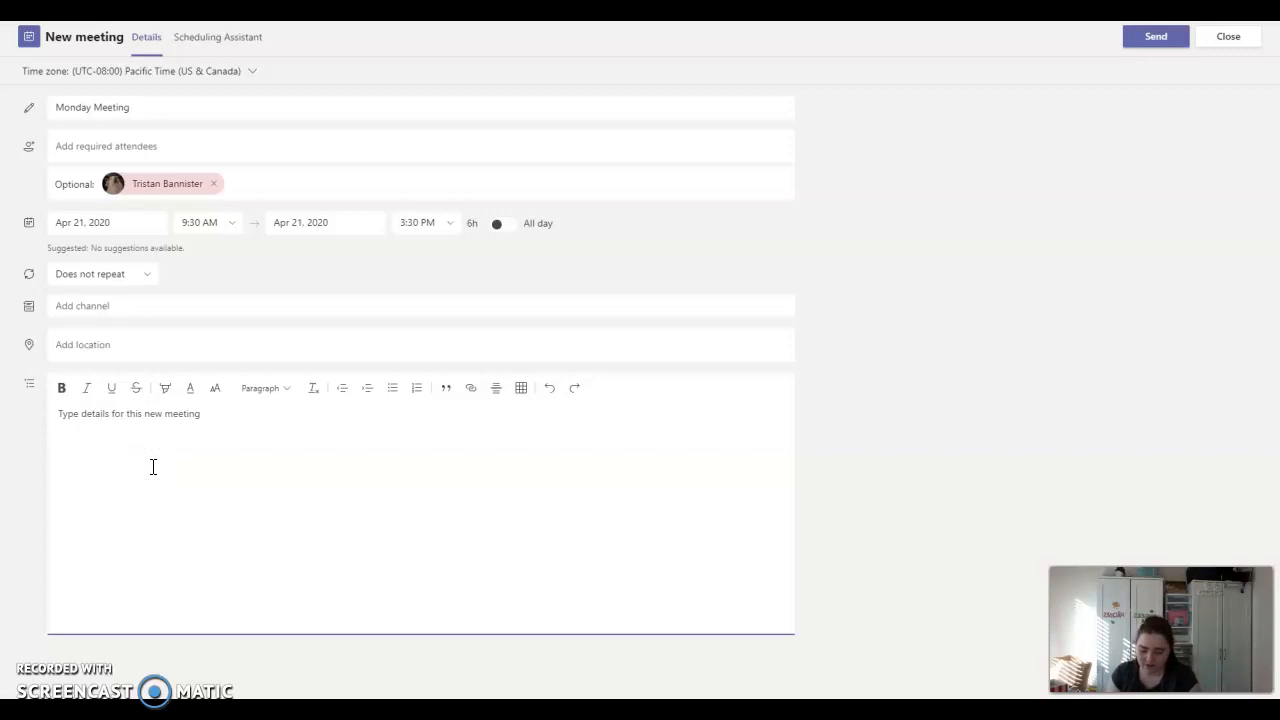
text(Cat)
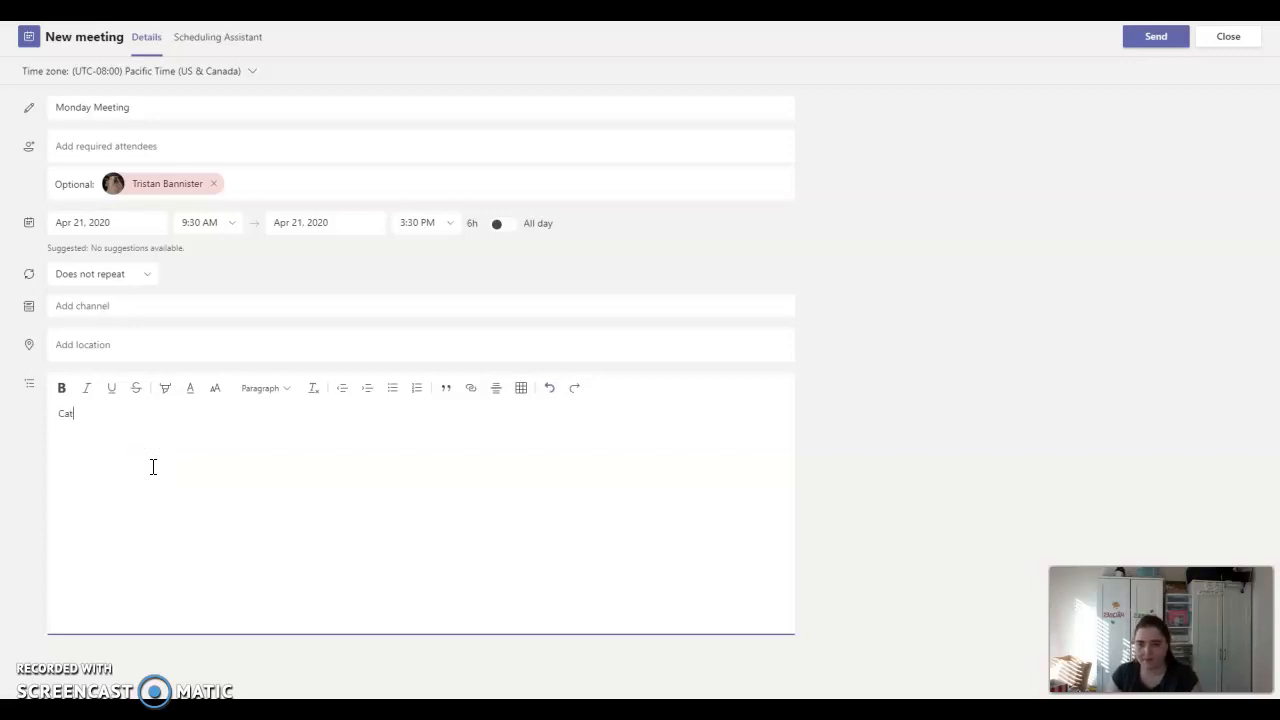
click(1136, 201)
click(1160, 44)
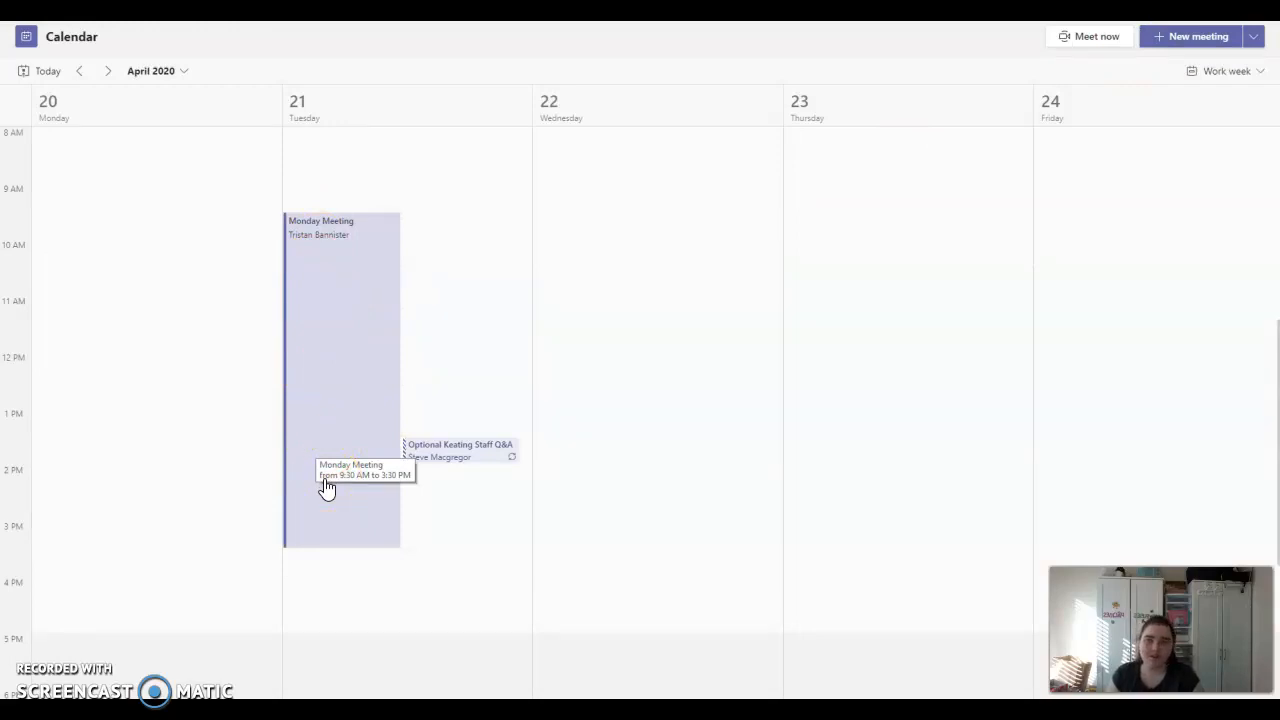
- Reopen Monday Meeting from the calendar and follow its Meeting options link
double_click(339, 341)
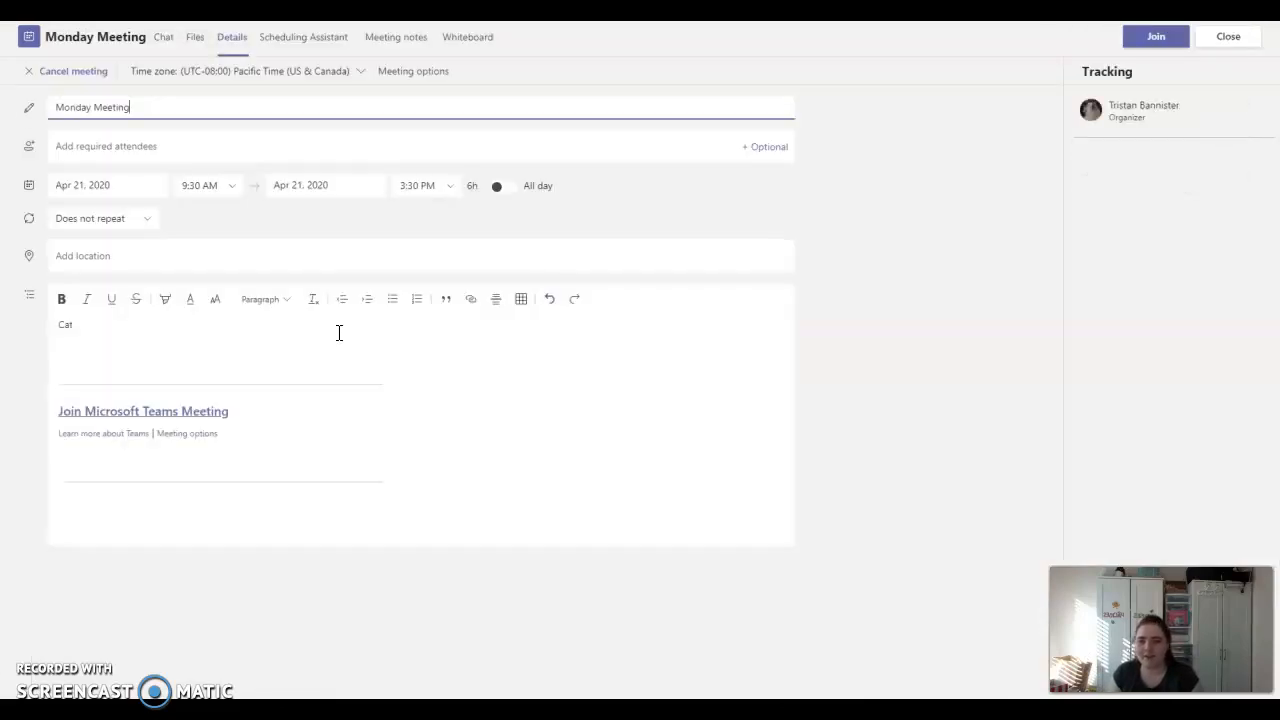
click(168, 433)
click(183, 435)
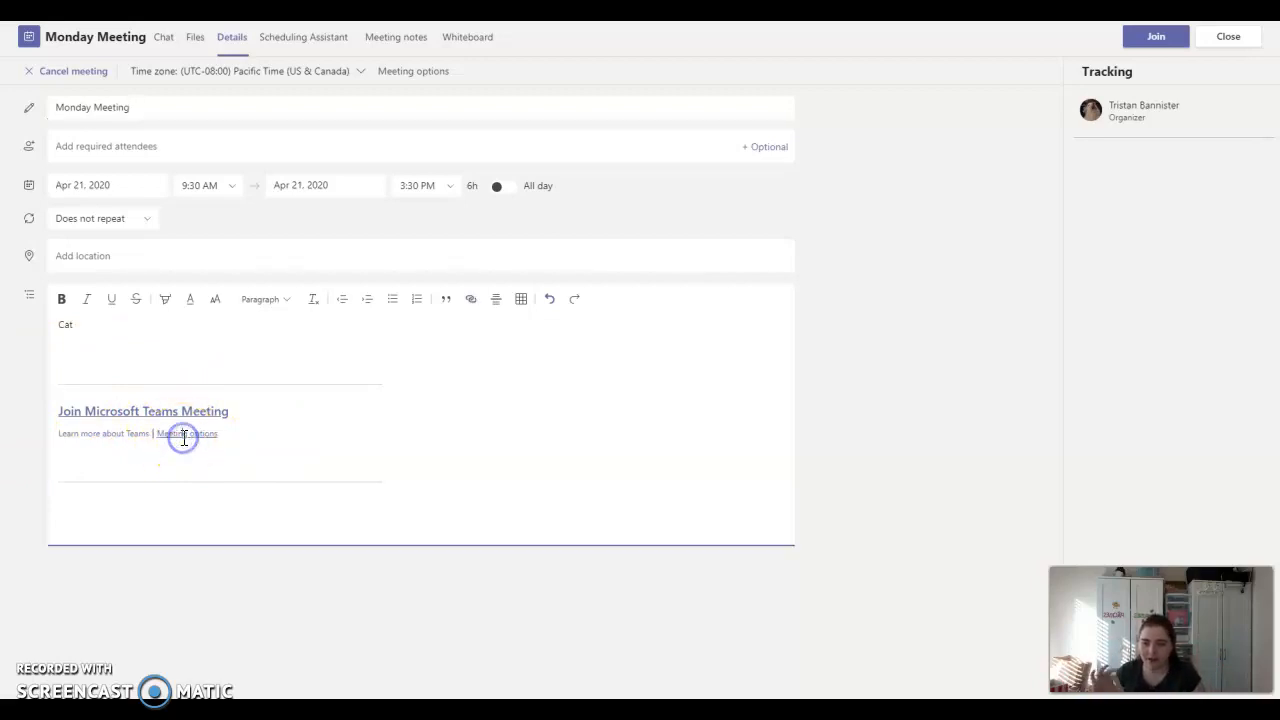
- Copy the Meeting options link and load it in Firefox's address bar
right_click(181, 435)
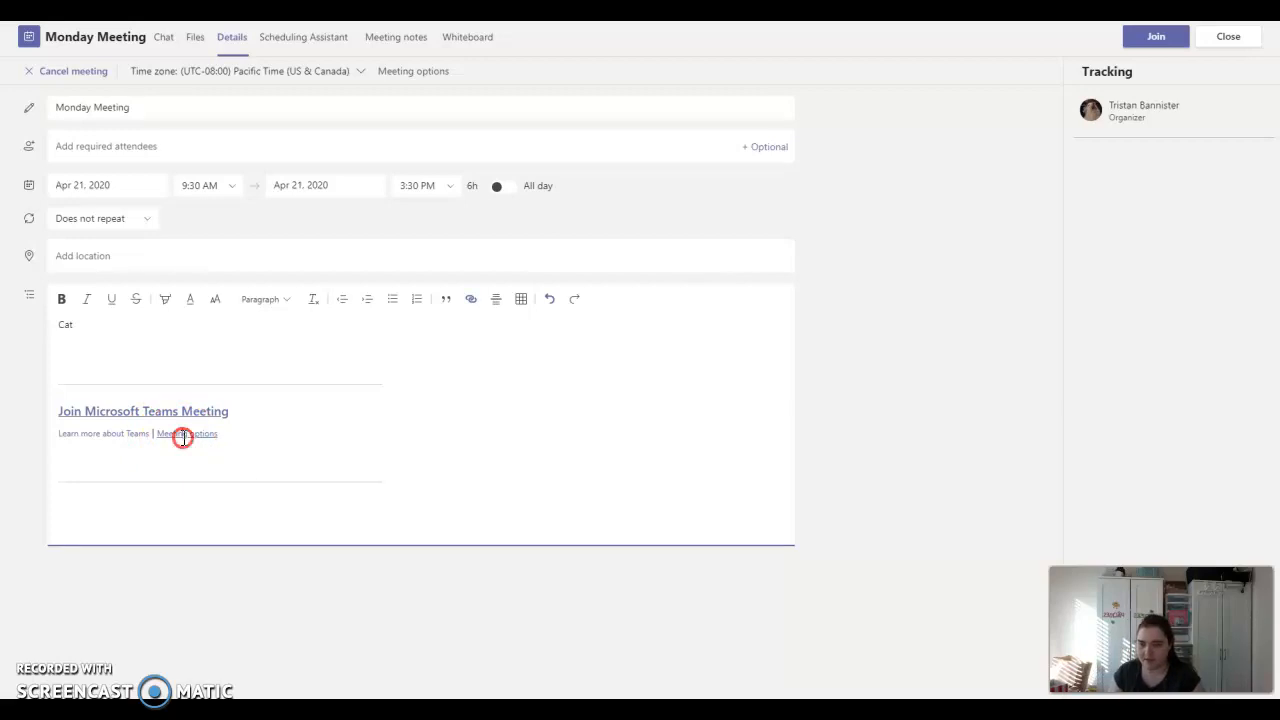
click(206, 446)
key(alt+Tab)
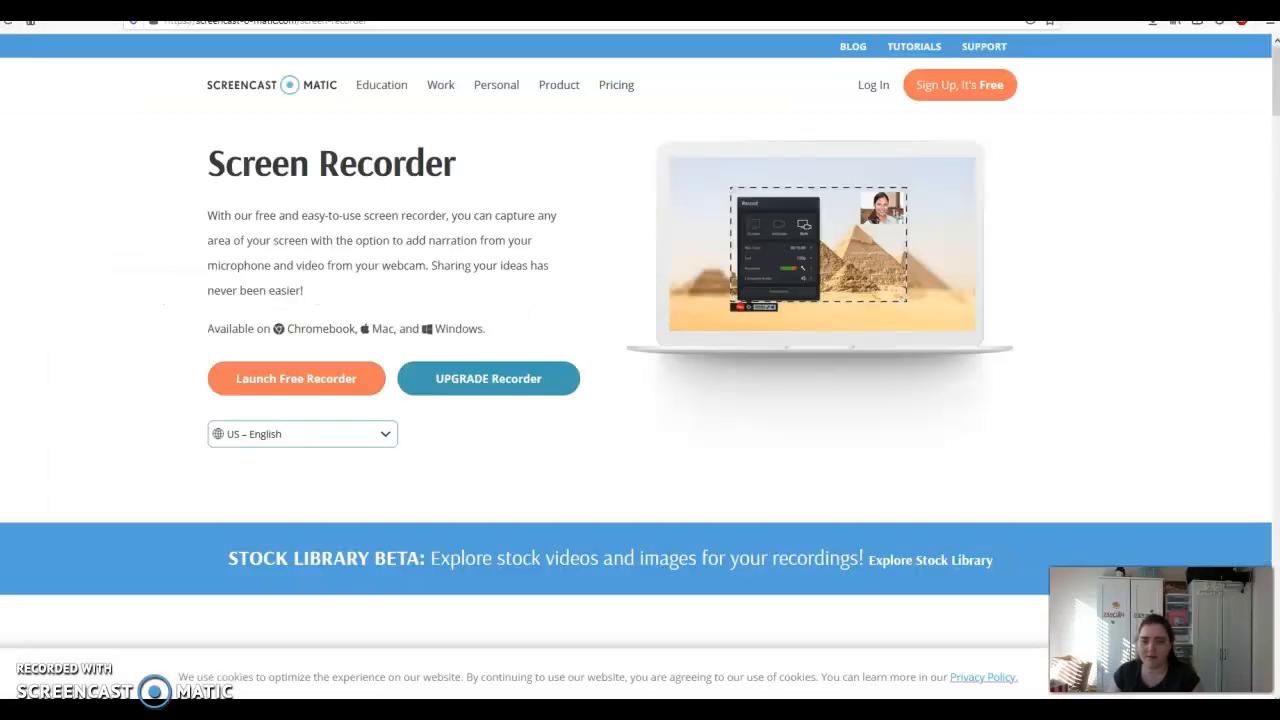
click(338, 22)
key(Escape)
click(379, 21)
click(379, 21)
key(ctrl+a)
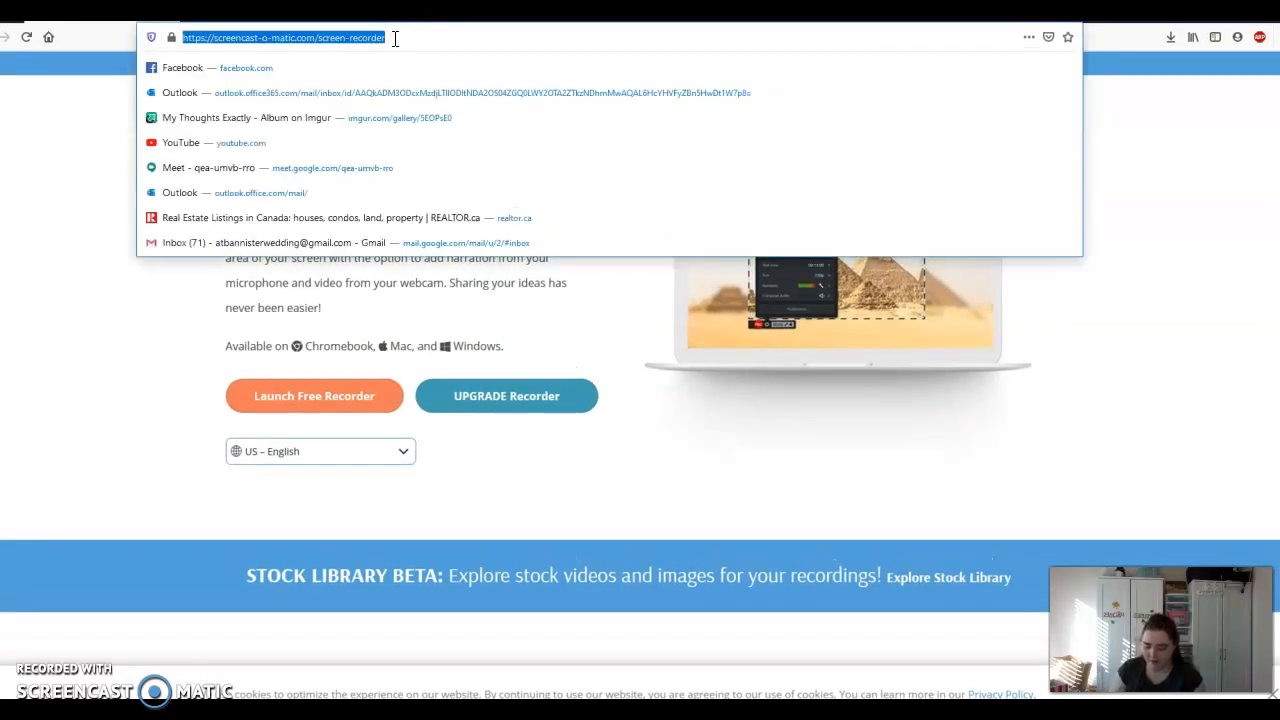
key(ctrl+v)
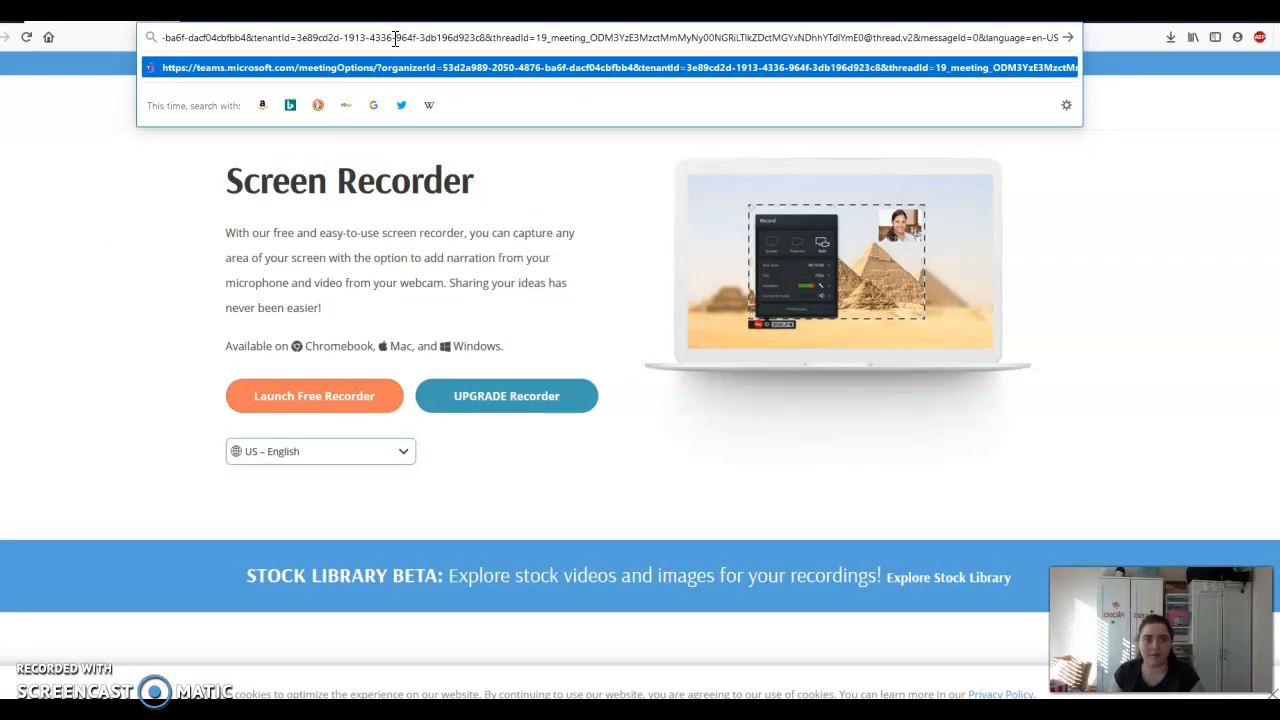
key(Return)
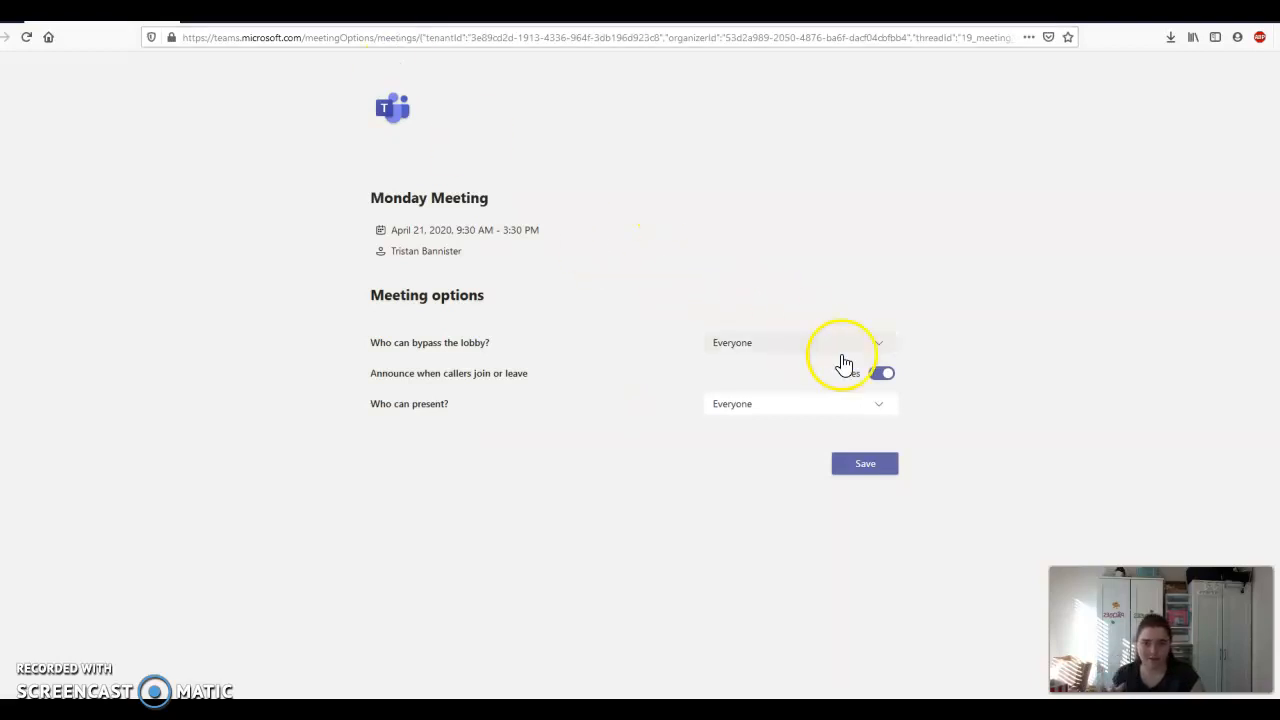
- Set lobby bypass to People in my organization and presenter to Only me, then save
click(876, 346)
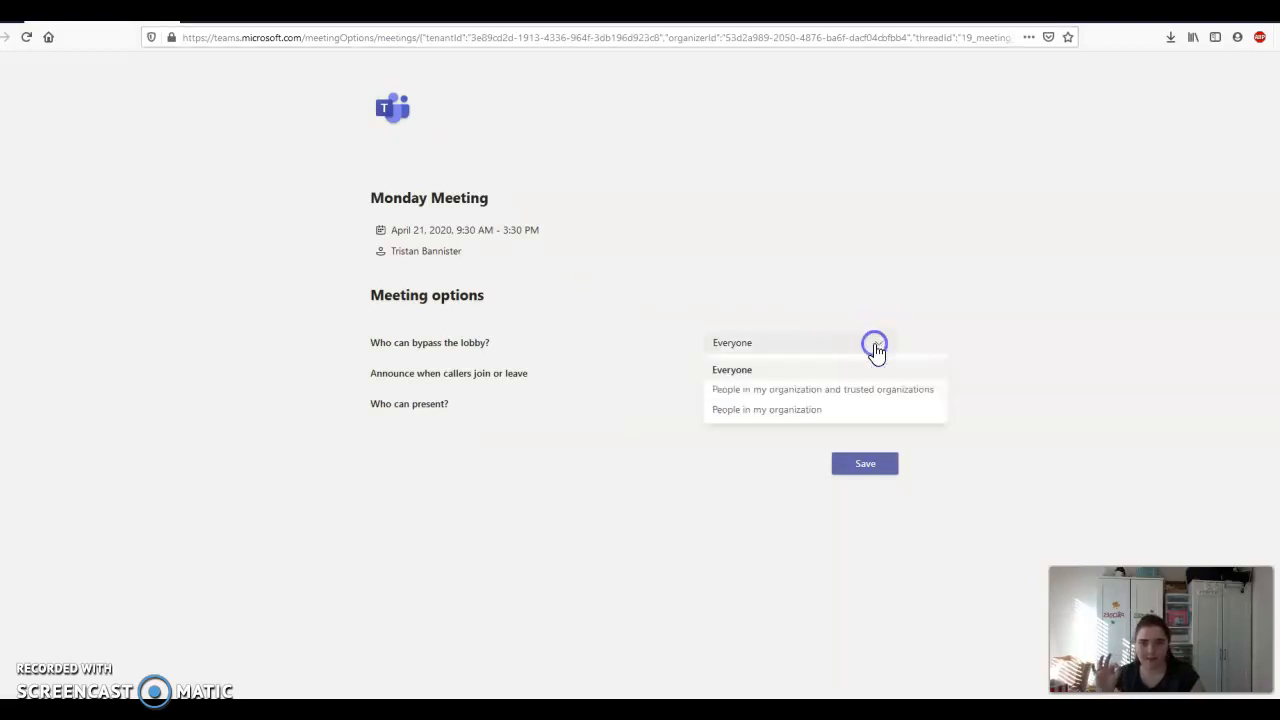
click(800, 410)
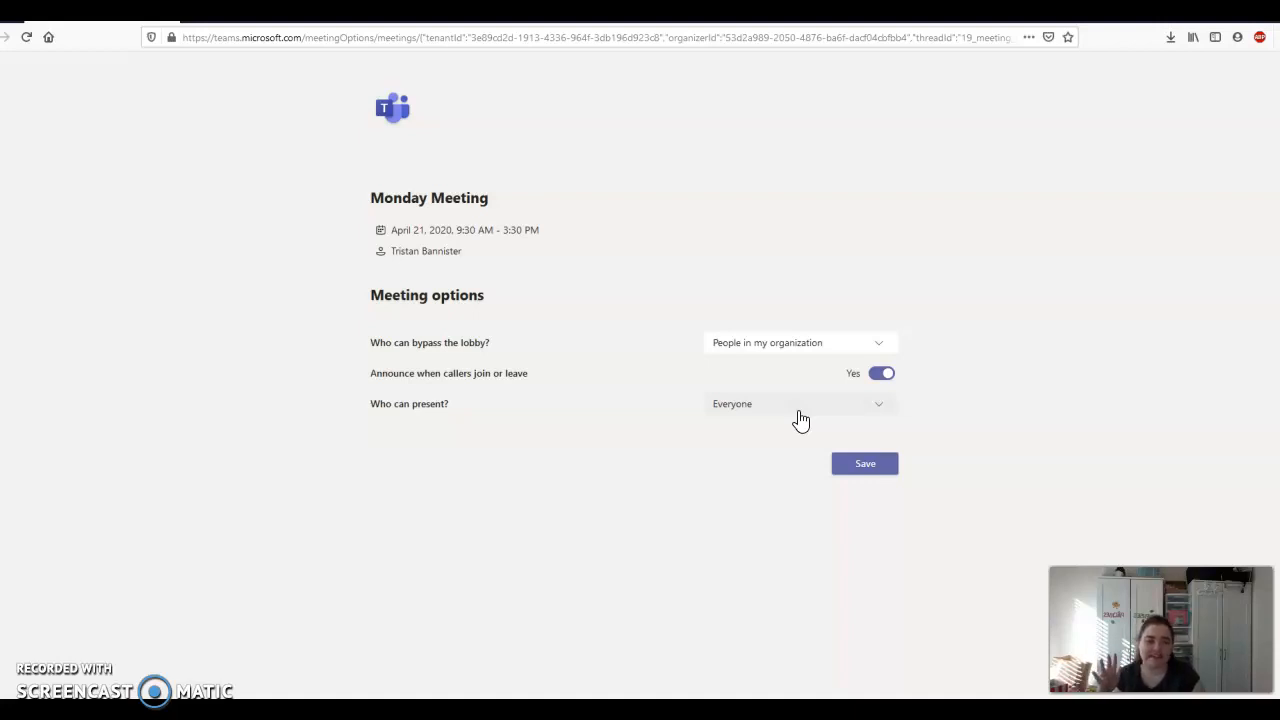
click(883, 410)
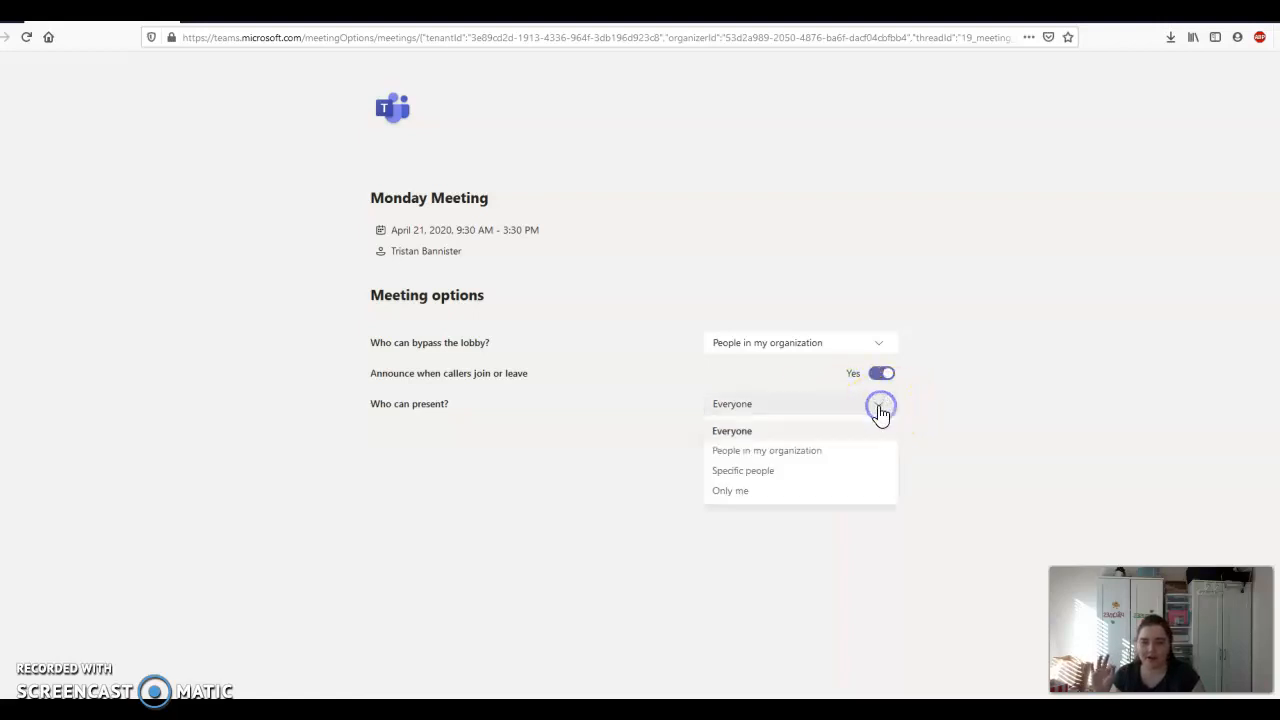
click(763, 490)
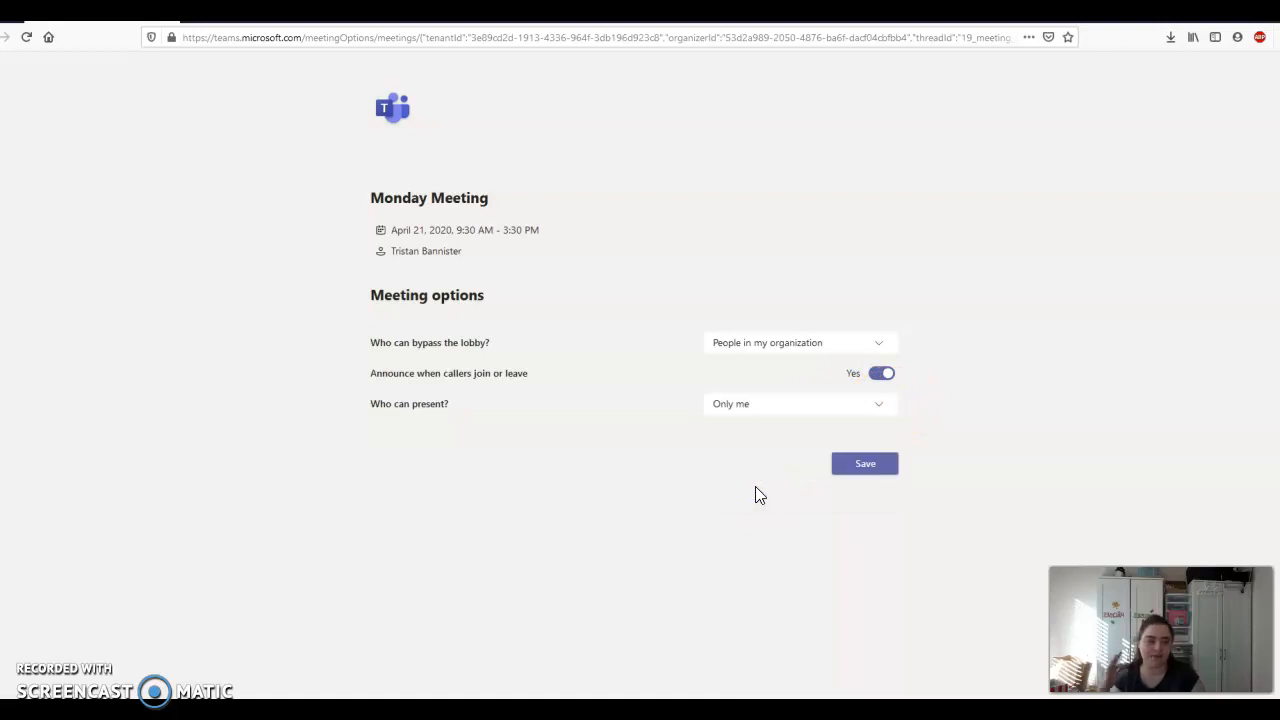
click(866, 468)
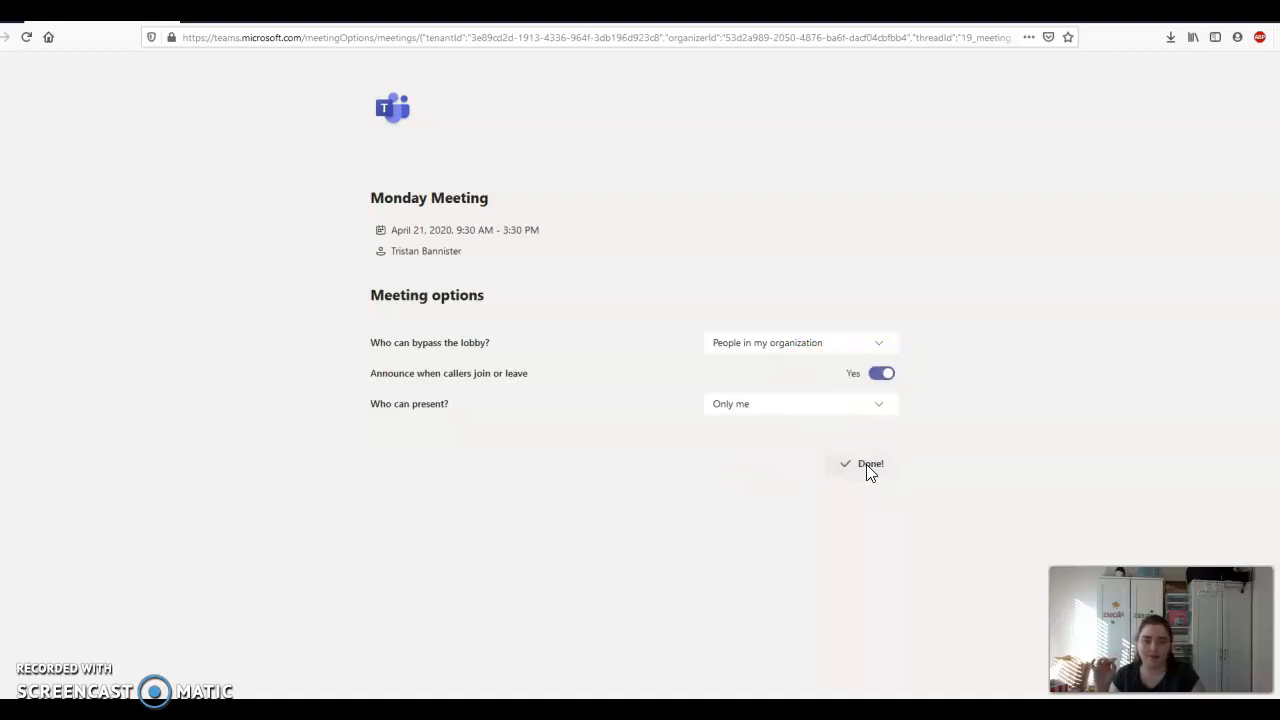
- Copy Monday Meeting's join link, load it in Firefox, and dismiss the app launch prompt
click(697, 712)
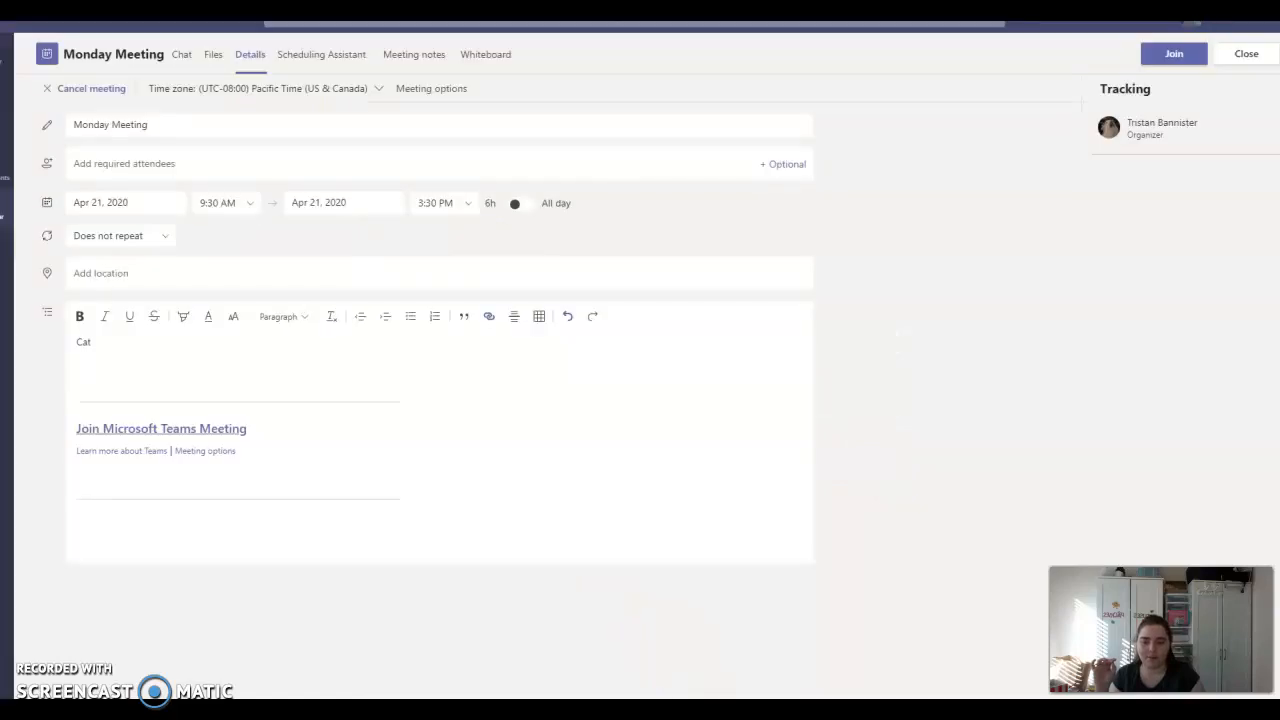
right_click(204, 430)
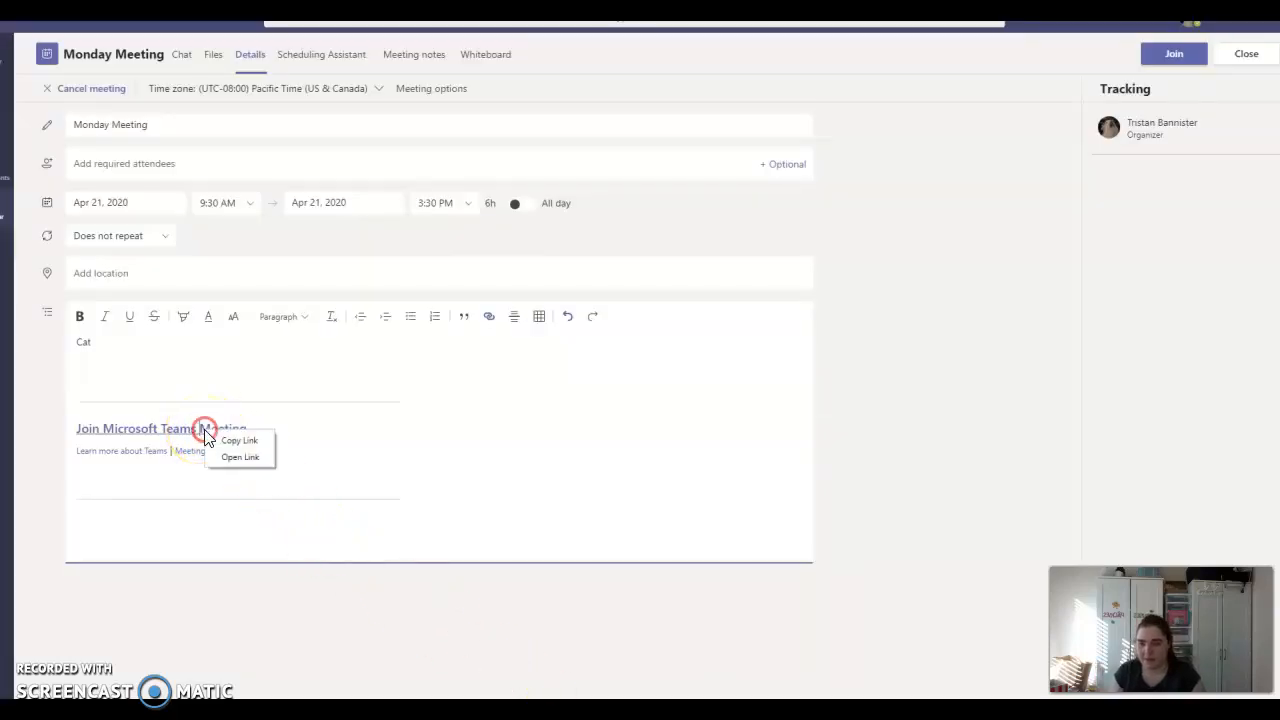
click(224, 444)
mouse_move(500, 712)
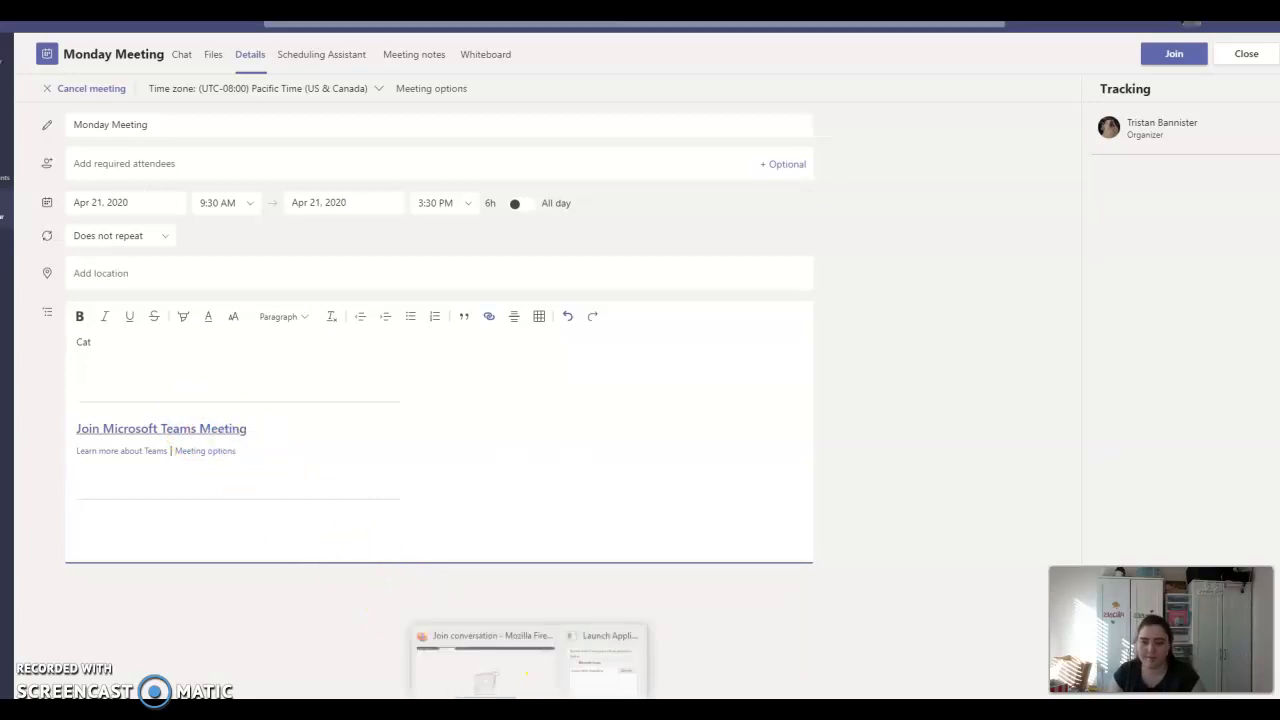
click(530, 641)
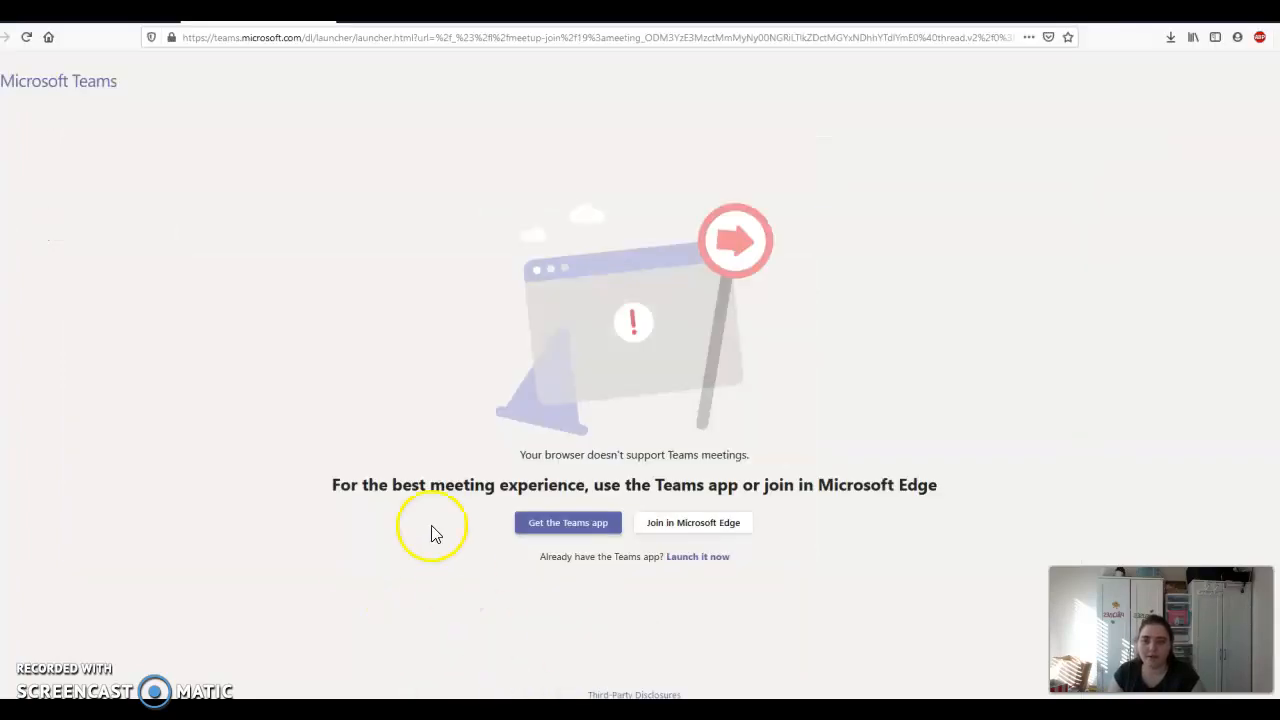
click(490, 40)
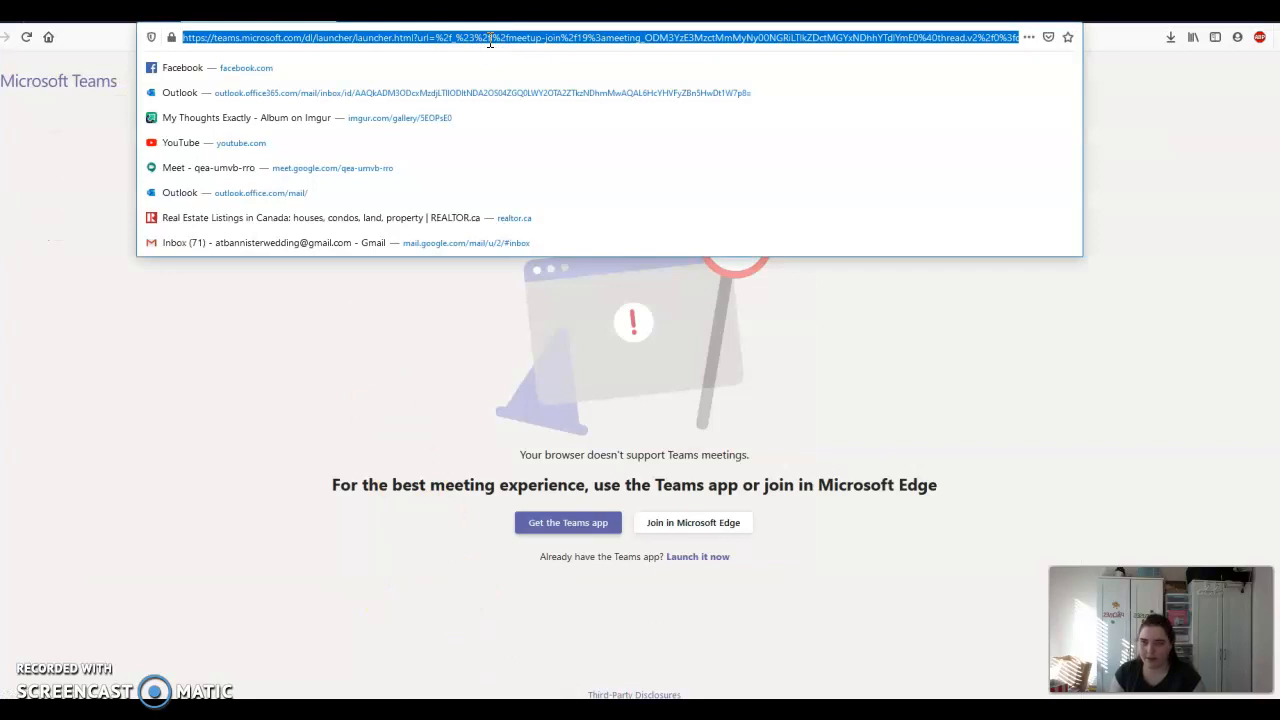
key(ctrl+v)
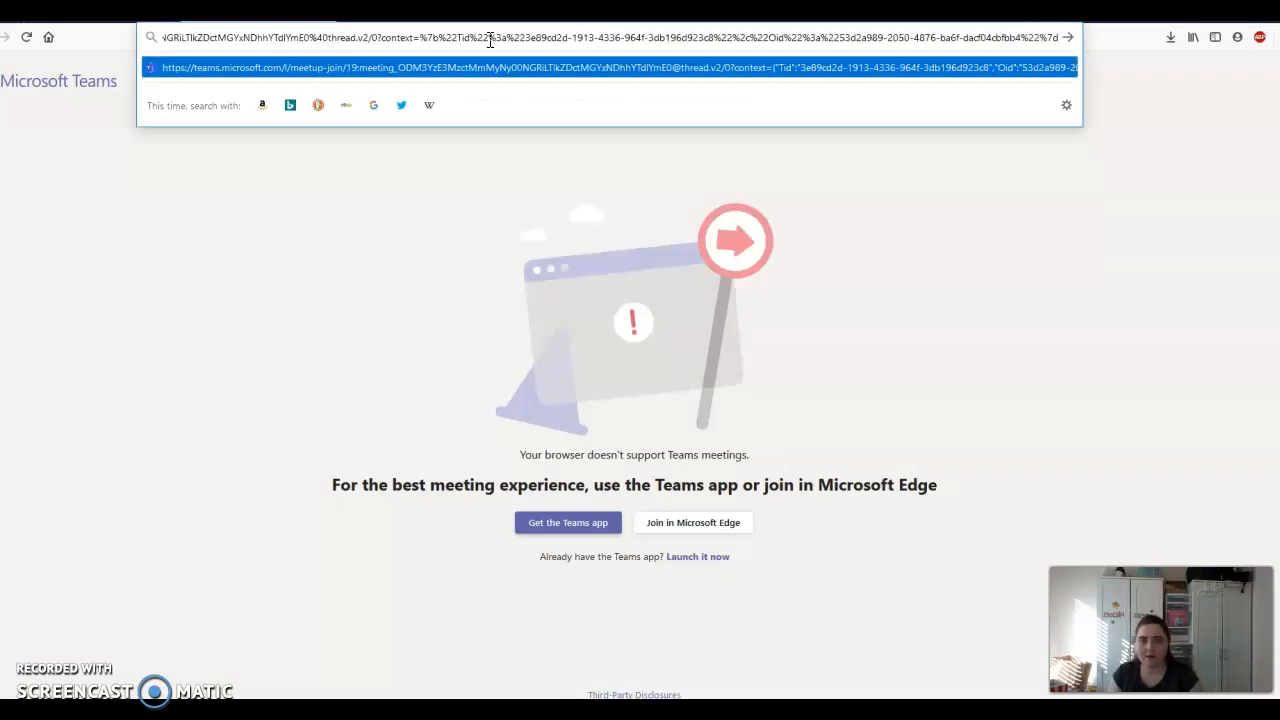
key(Return)
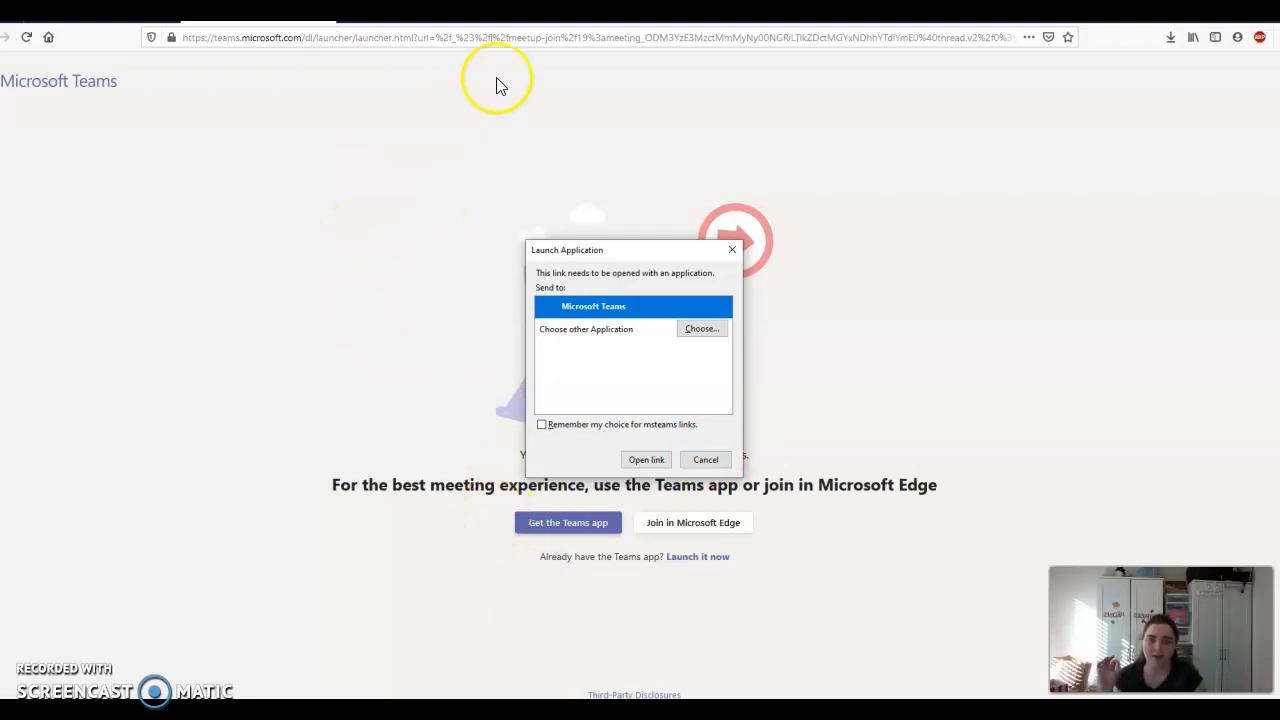
click(548, 38)
text(bit.)
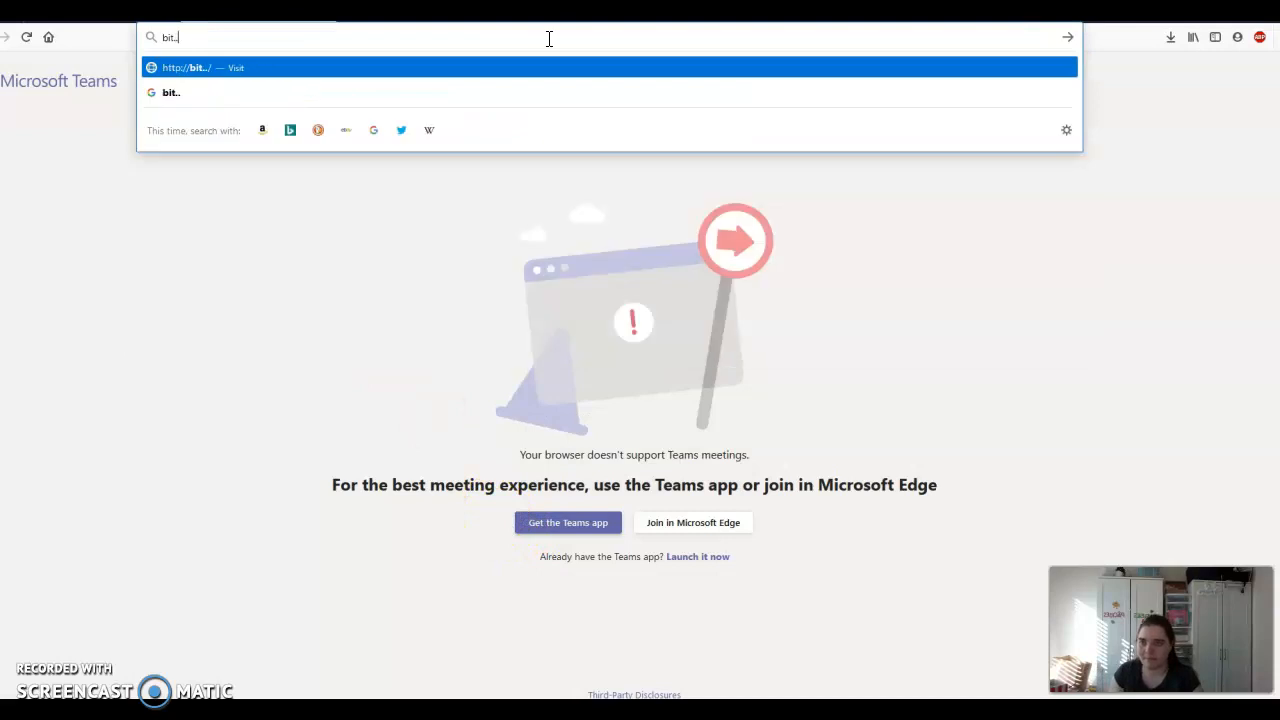
text(ly)
key(Return)
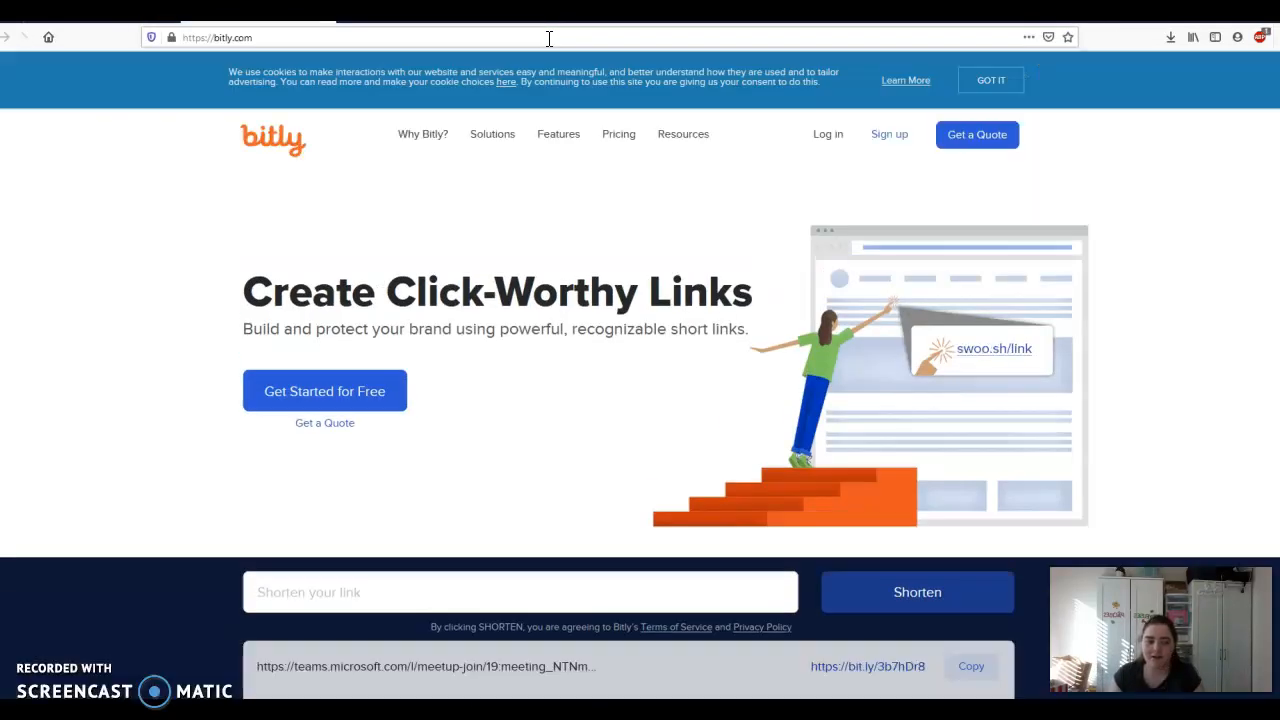
click(477, 580)
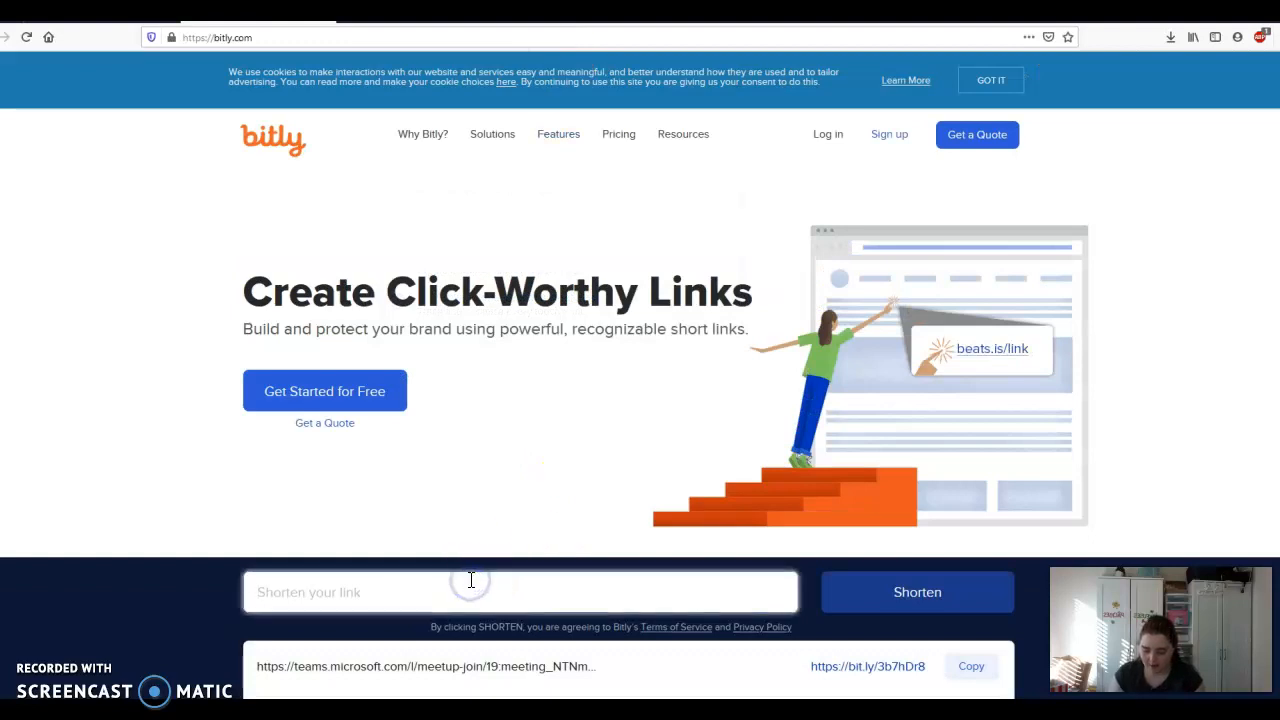
key(ctrl+v)
click(920, 598)
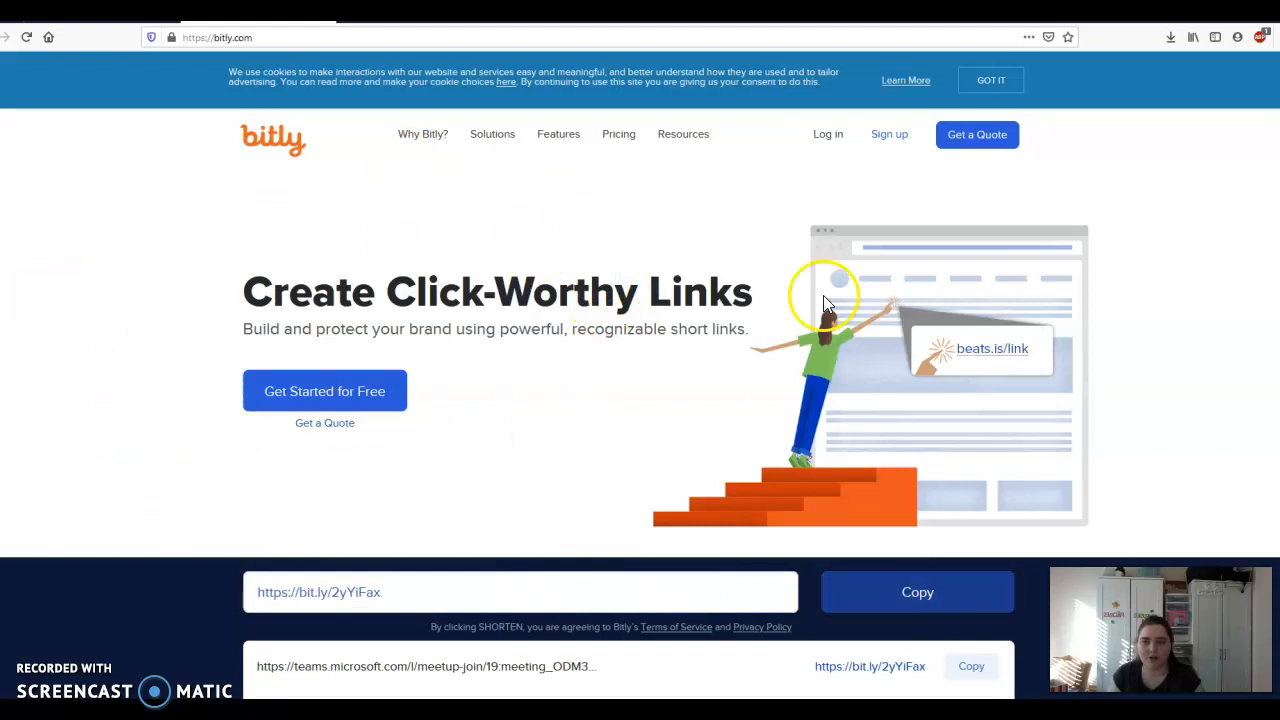
click(977, 672)
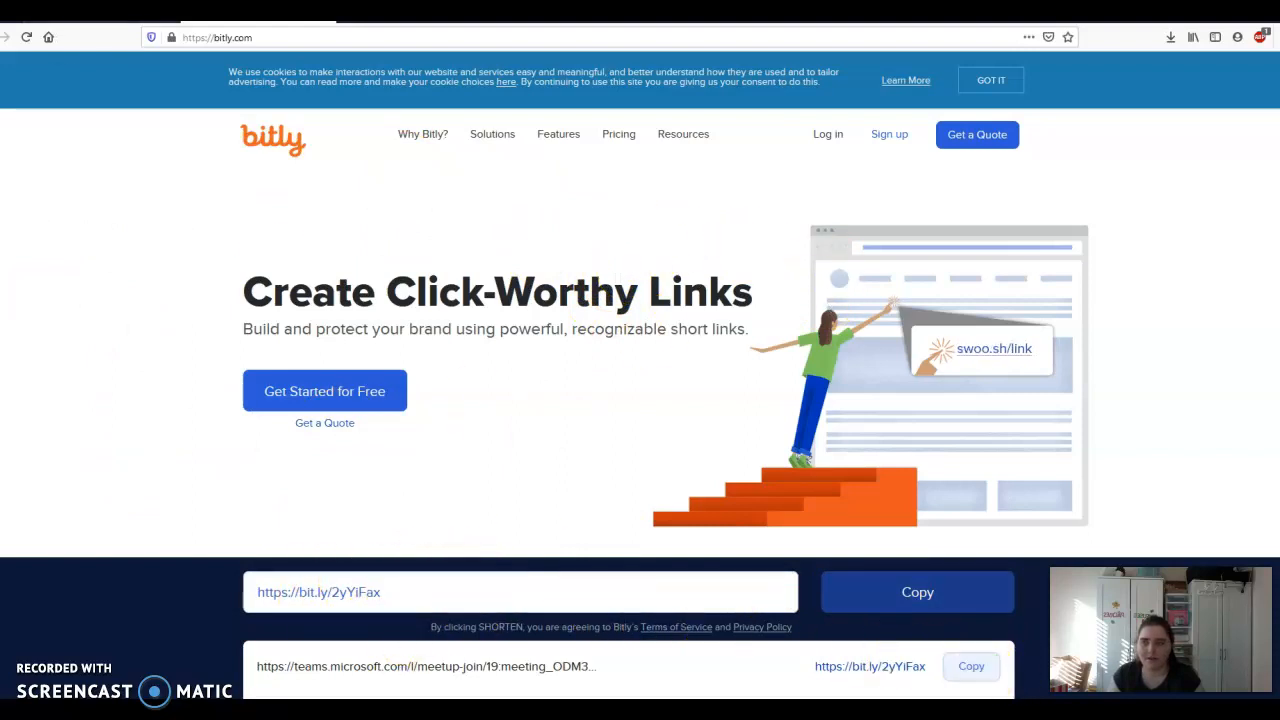
click(344, 24)
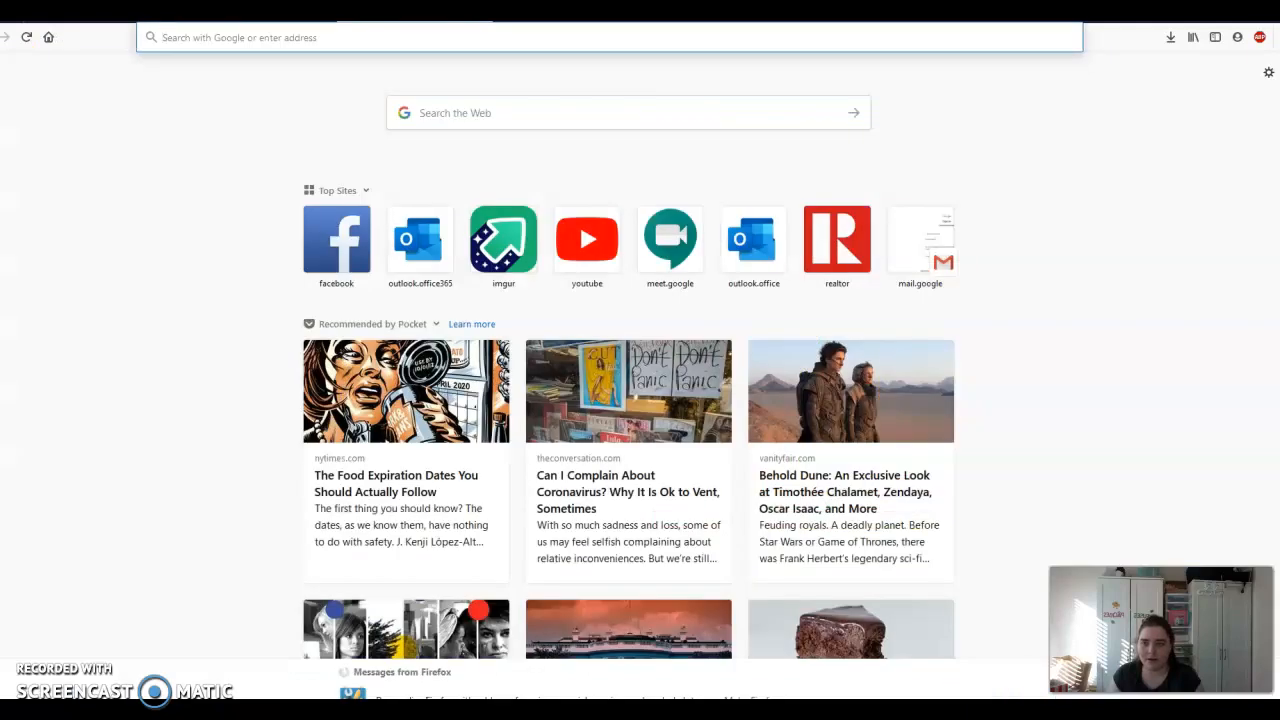
- Glance at the Bitly short-link page, then bring Teams' Monday Meeting details back to the front
click(251, 27)
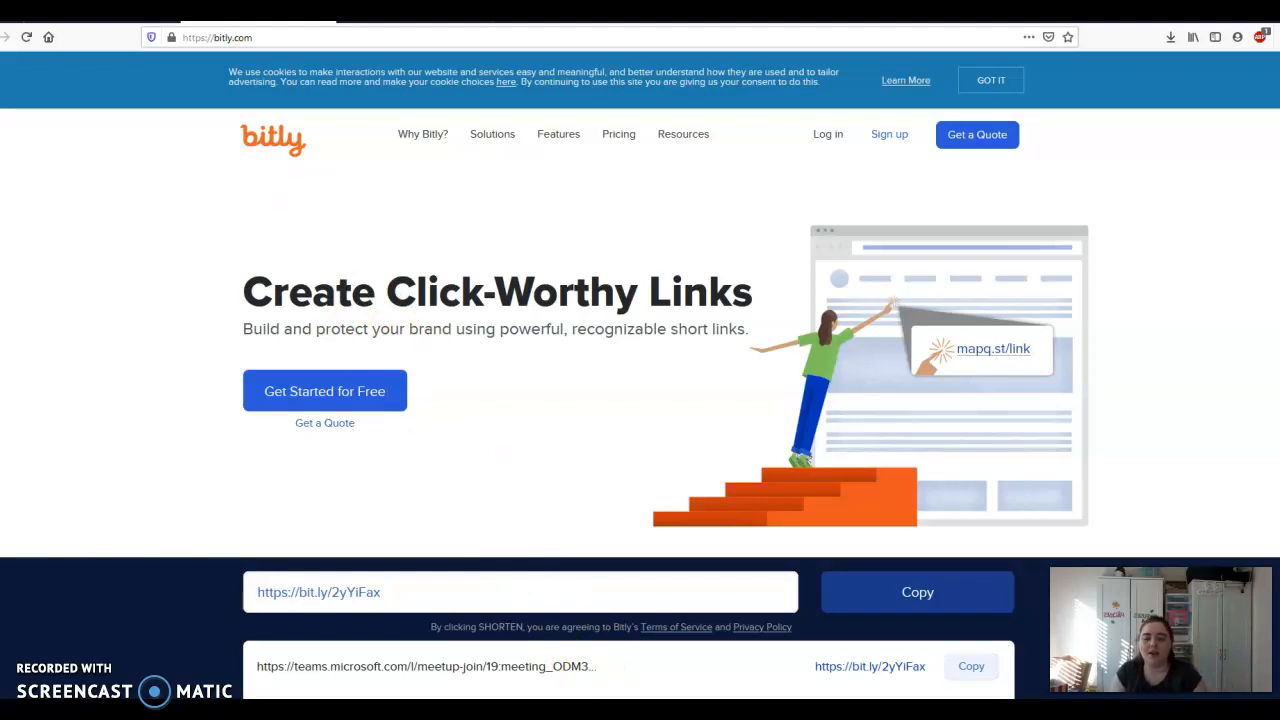
key(alt+Tab)
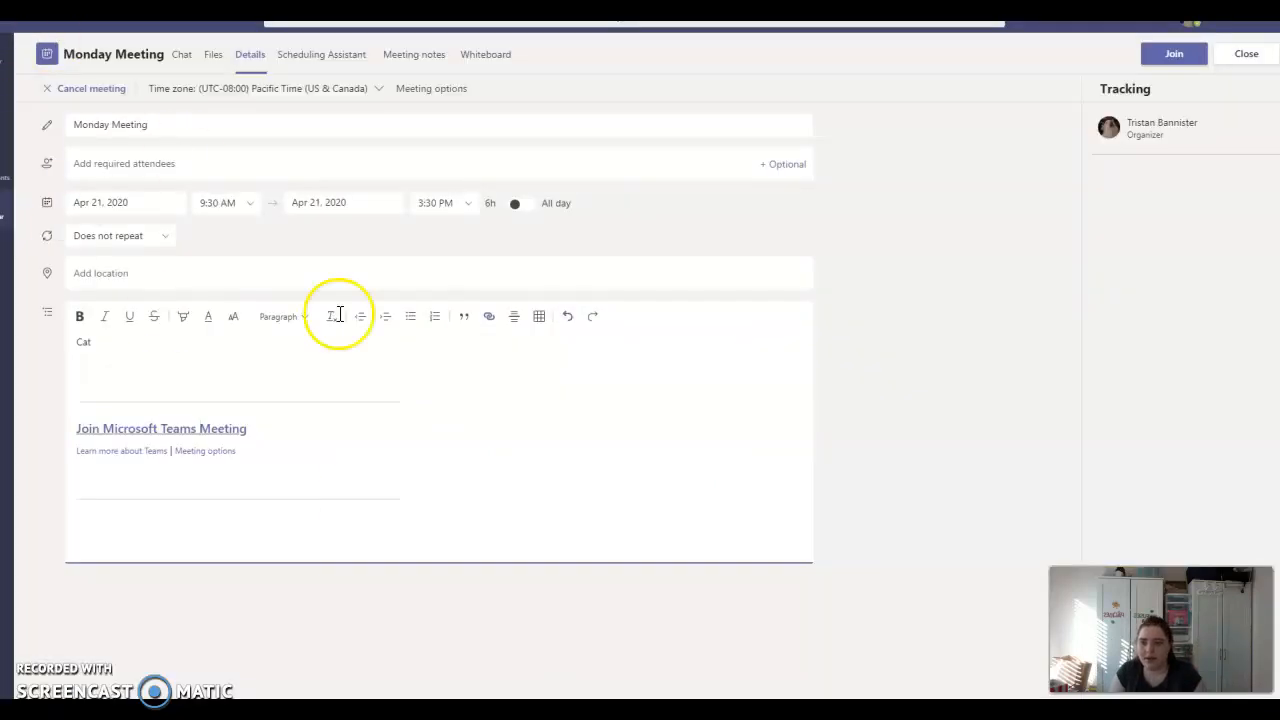